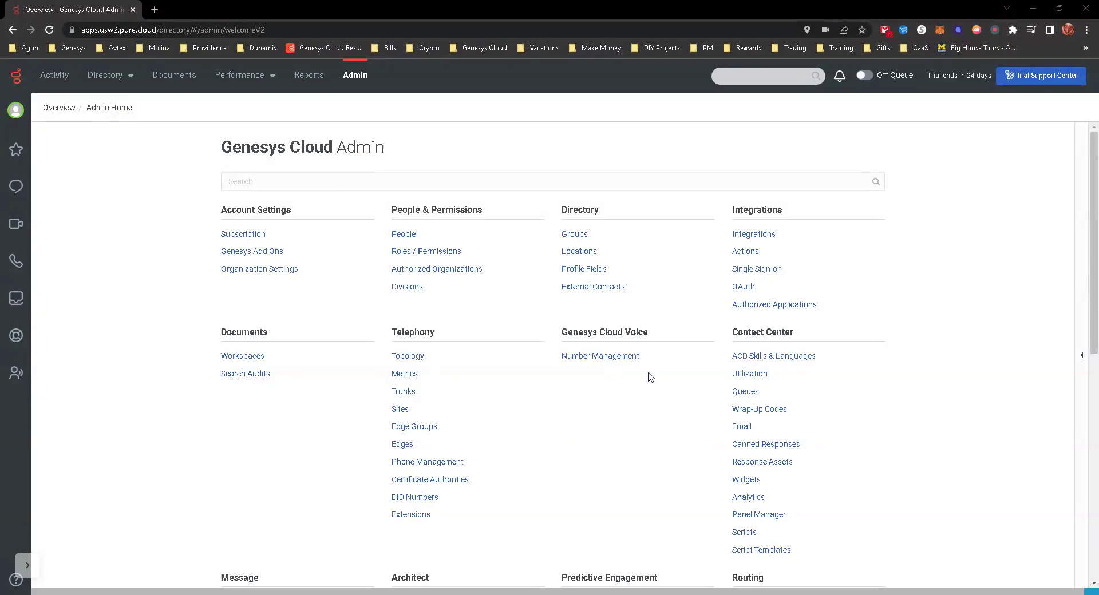
# Glance at the Performance pages, then switch the flow list to Inbound Message flows
pyautogui.scroll(-2, 566, 434)
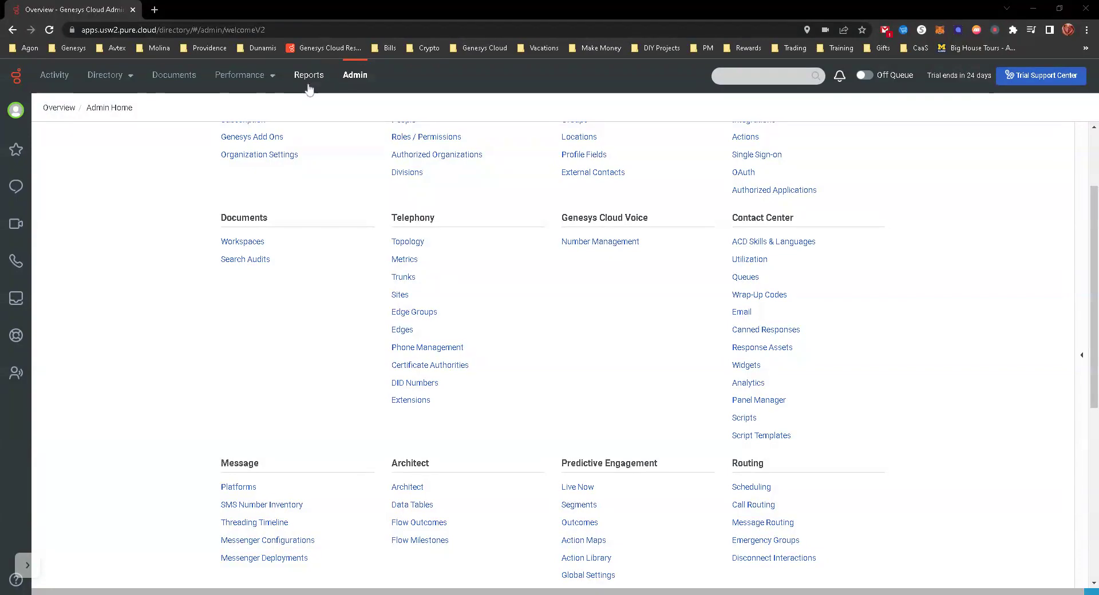
pyautogui.click(241, 79)
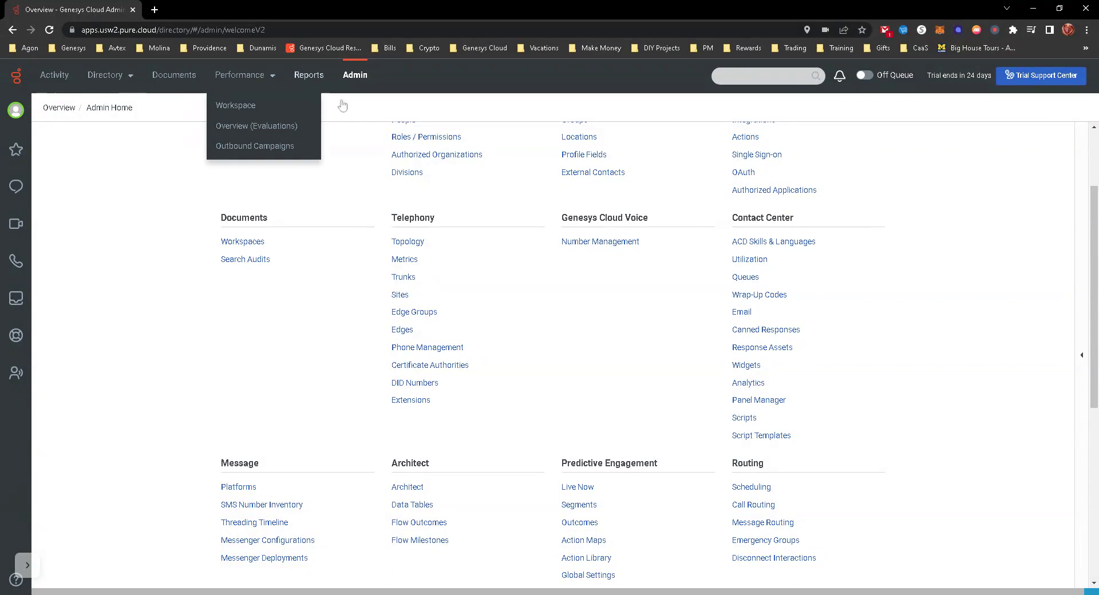
pyautogui.click(373, 175)
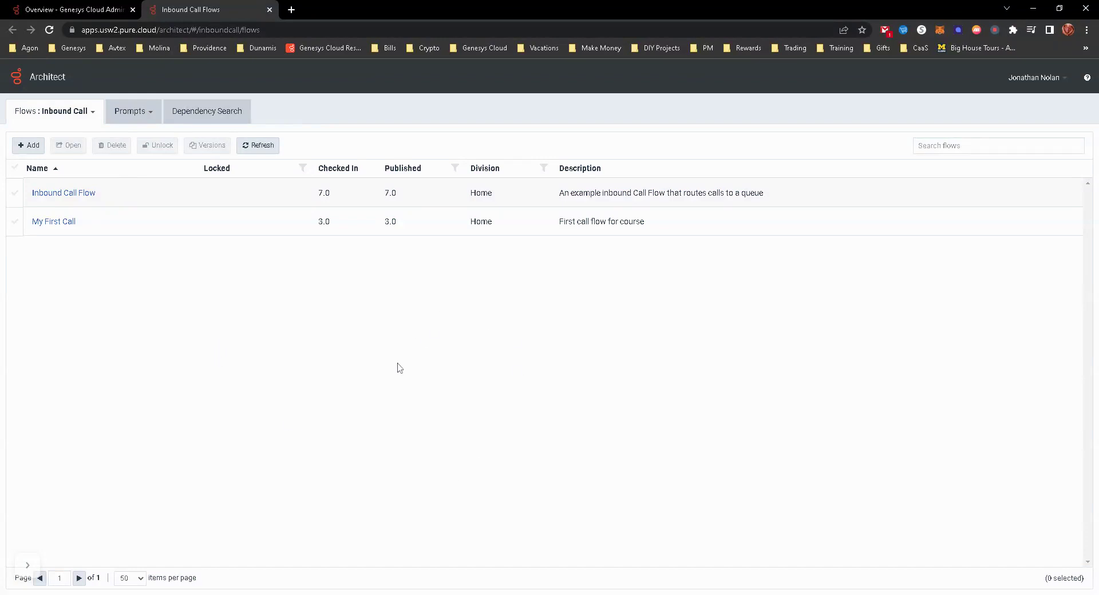
pyautogui.click(79, 115)
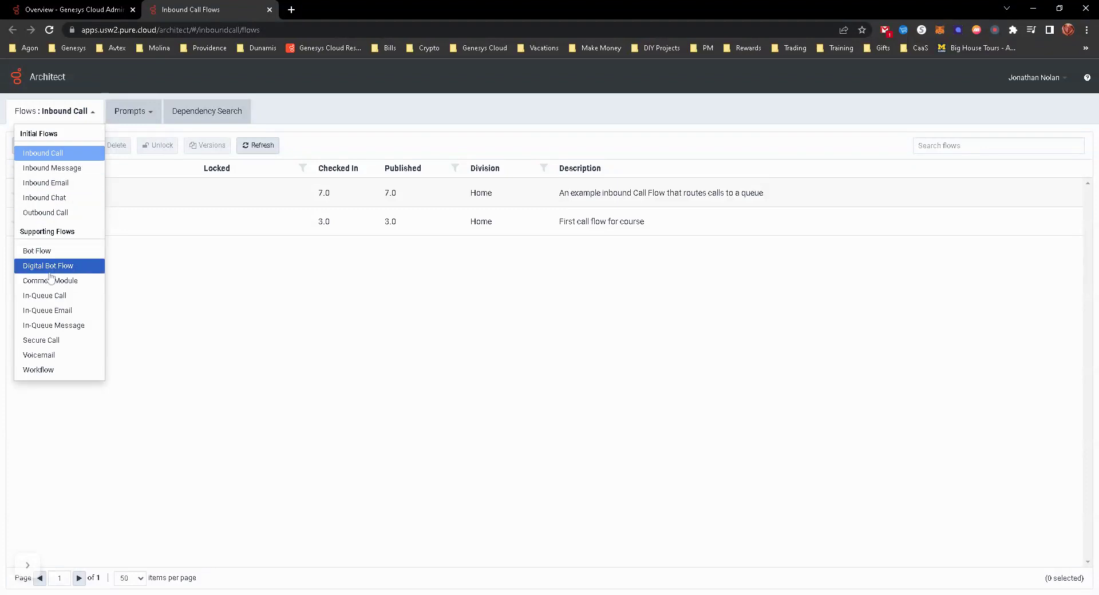
pyautogui.click(63, 111)
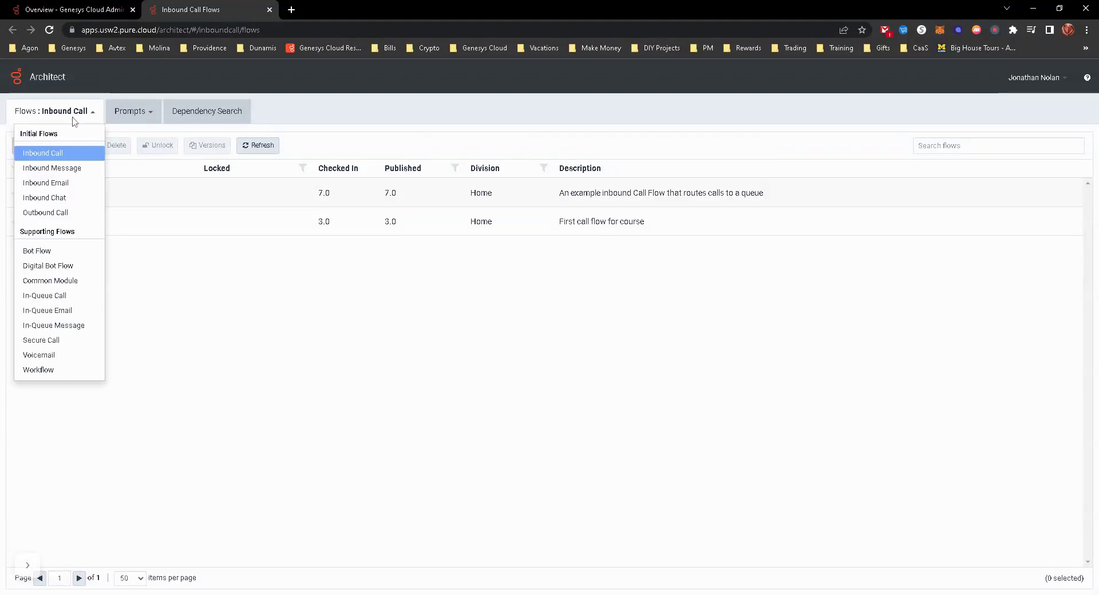
pyautogui.click(48, 169)
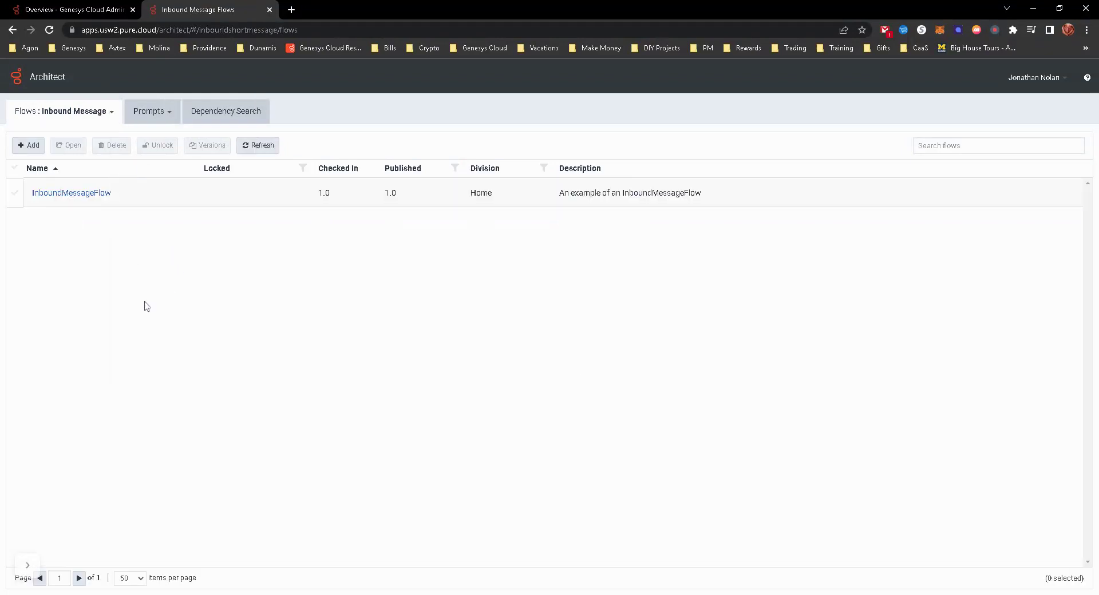
# Return to Inbound Call flows and show the User prompts list, including Afterhours_Menu and MainMenu
pyautogui.click(98, 111)
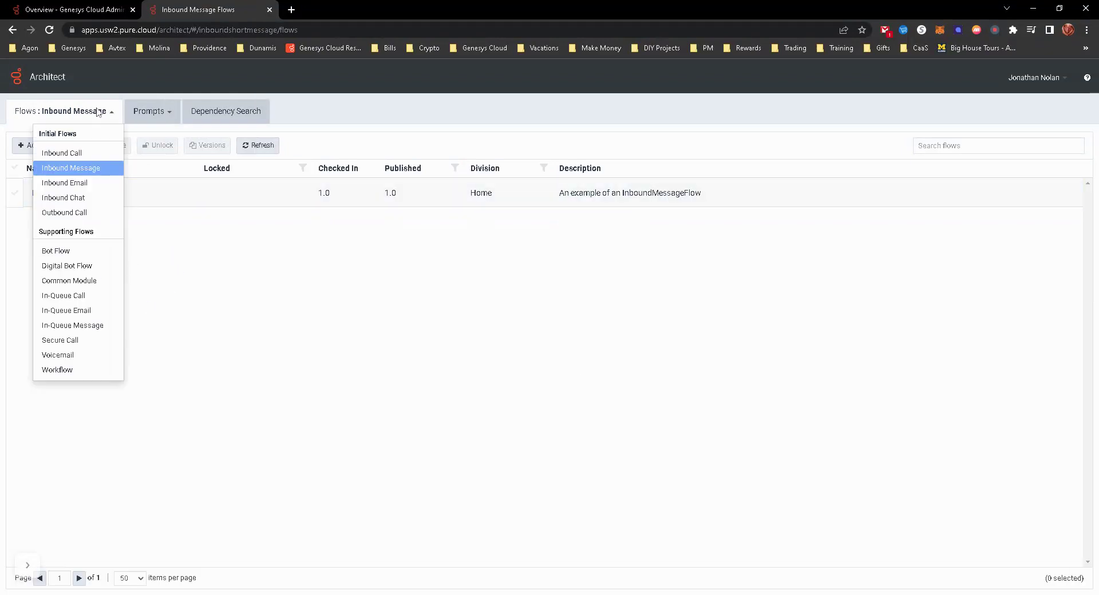
pyautogui.click(75, 114)
pyautogui.click(81, 114)
pyautogui.click(83, 115)
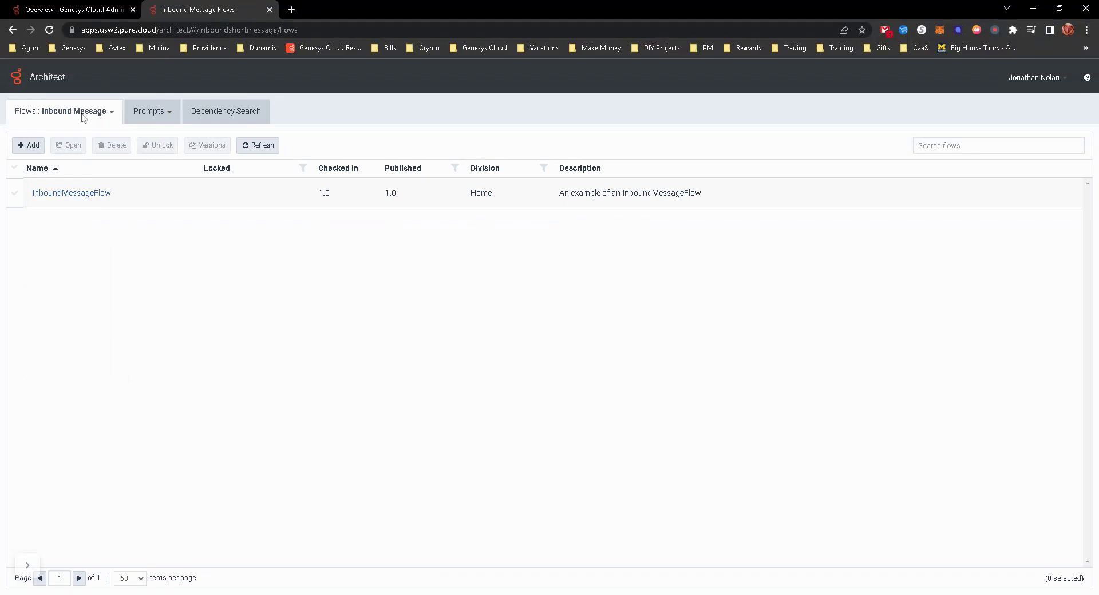
pyautogui.click(81, 113)
pyautogui.click(73, 152)
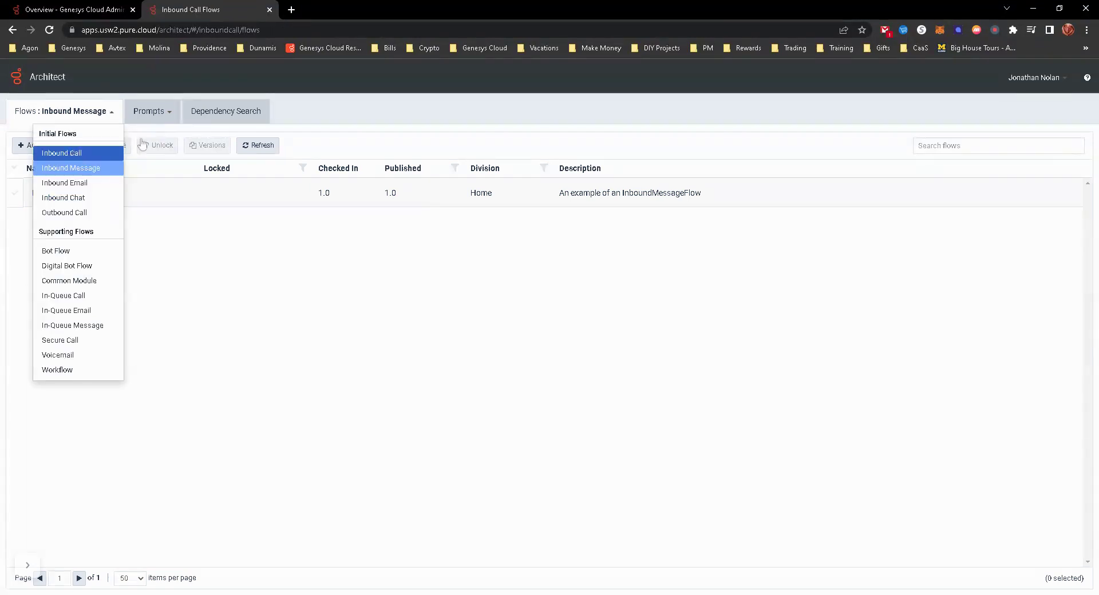
pyautogui.click(137, 113)
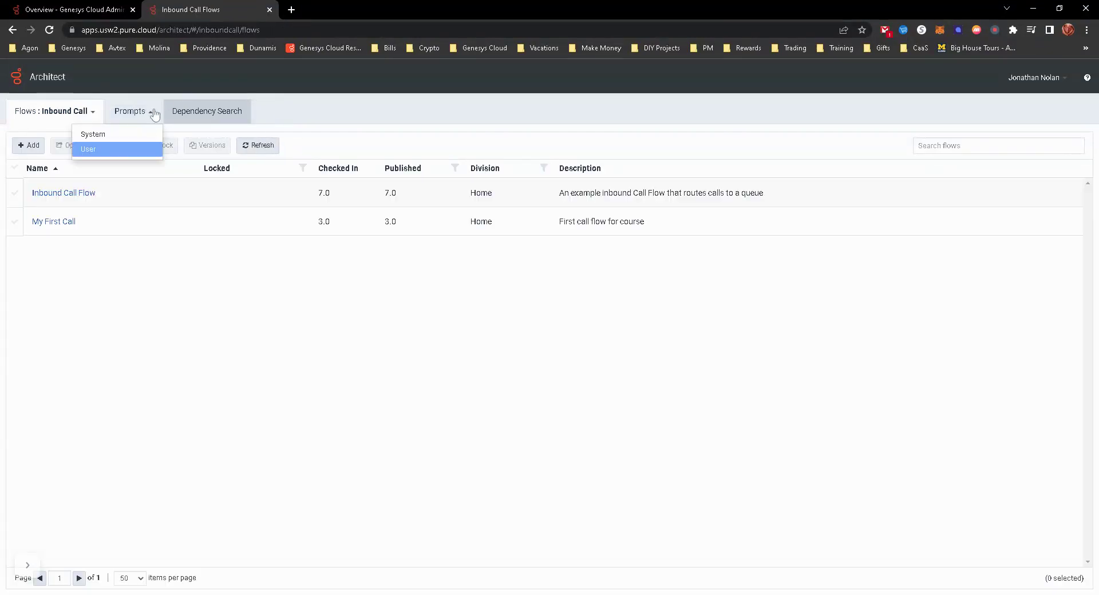
pyautogui.click(117, 151)
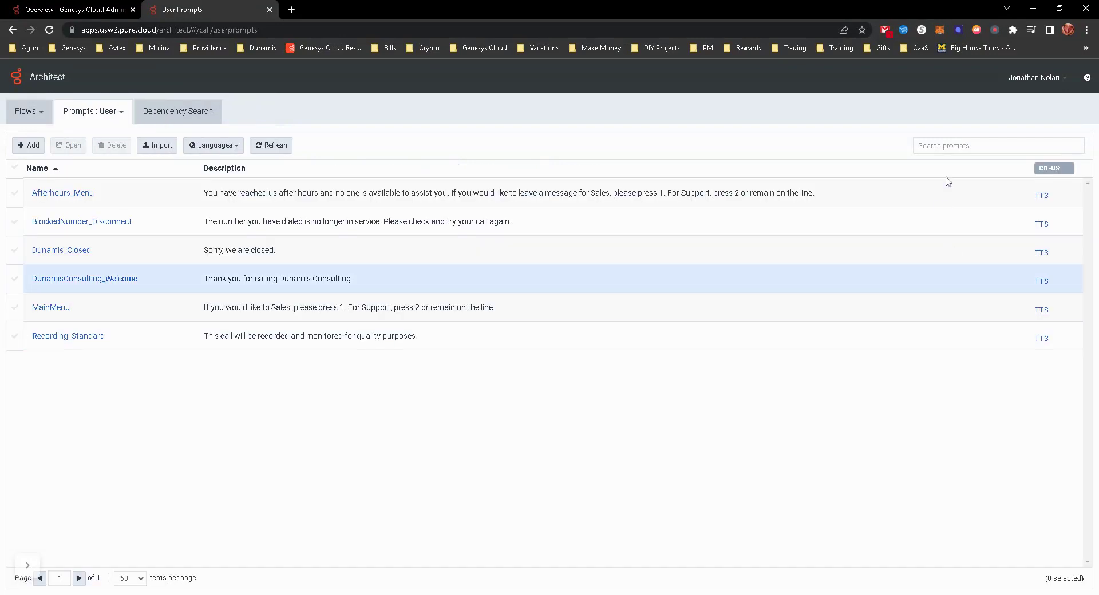
# Run a Dependency Search by data table for flows using Dunamis Blocked Numbers
pyautogui.click(163, 114)
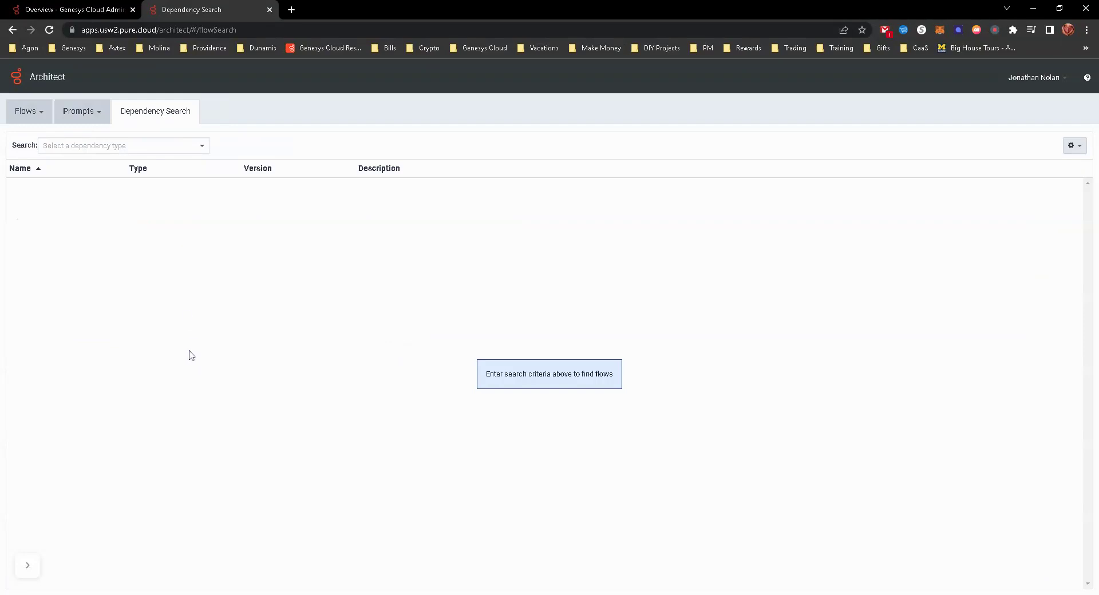
pyautogui.click(102, 150)
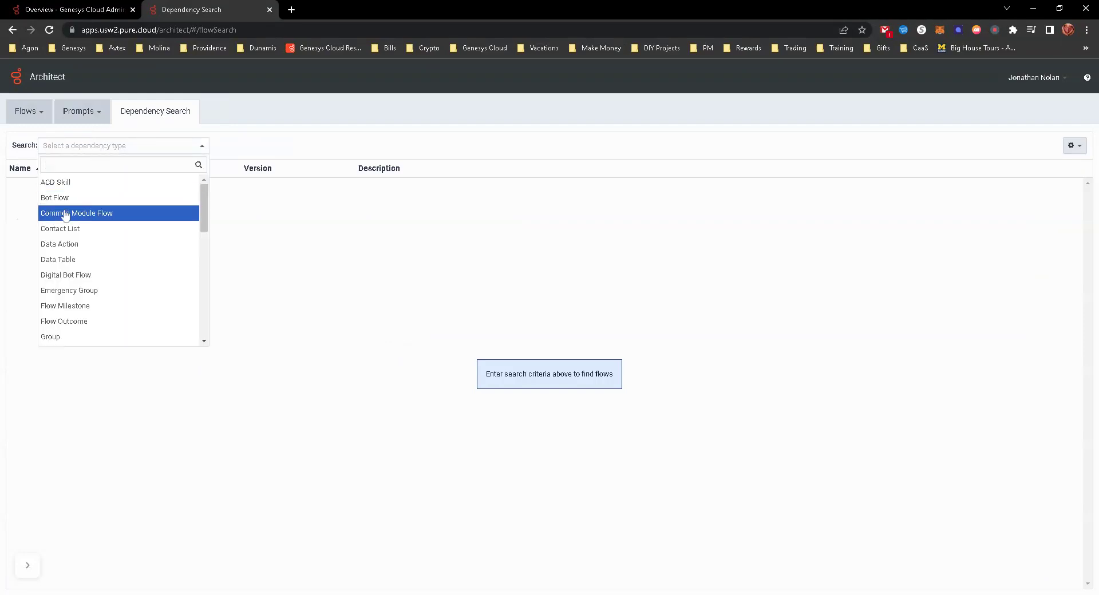
pyautogui.click(68, 261)
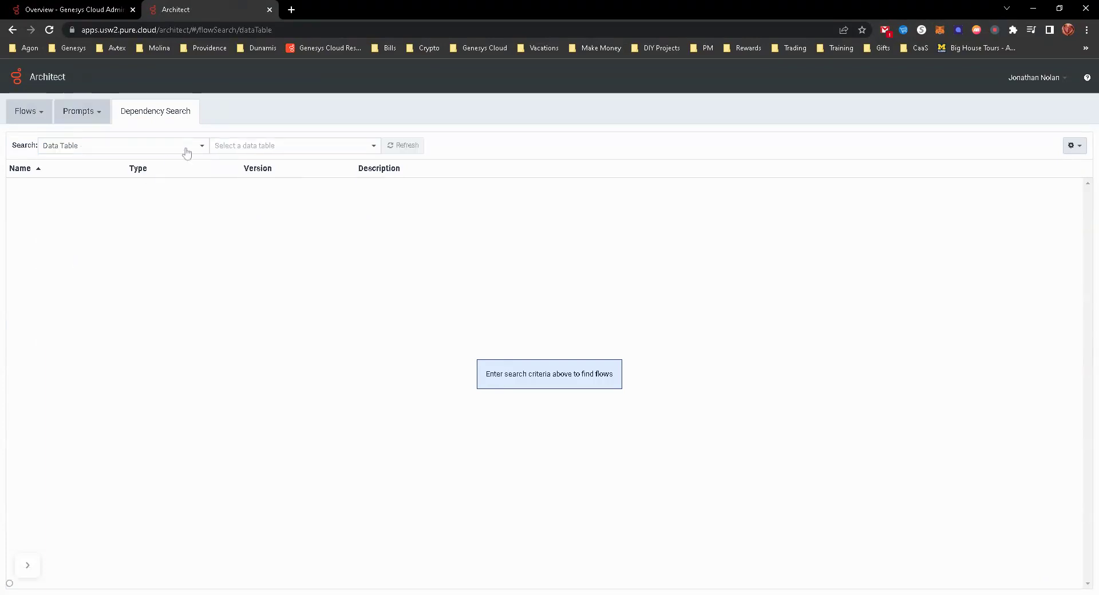
pyautogui.click(252, 150)
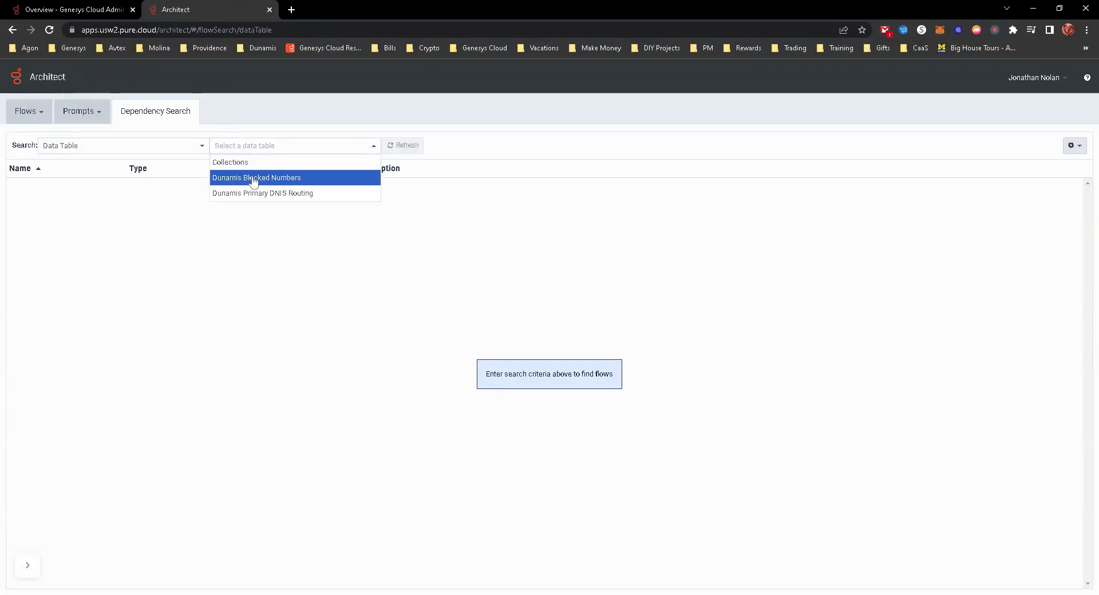
pyautogui.click(245, 178)
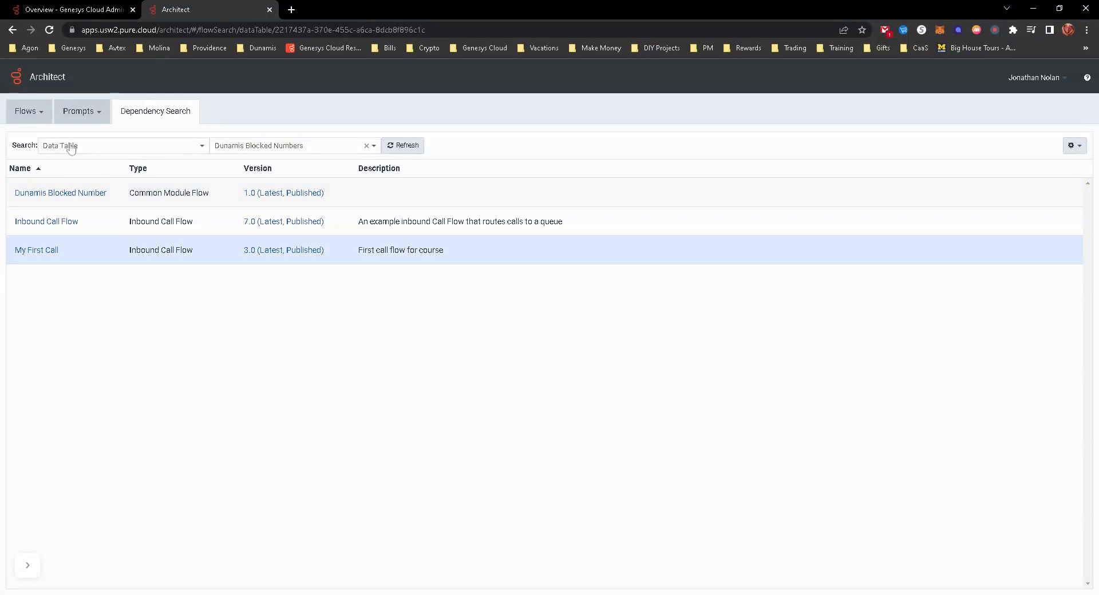
# Go to the Inbound Call flows list and open the My First Call flow
pyautogui.click(31, 112)
pyautogui.click(132, 156)
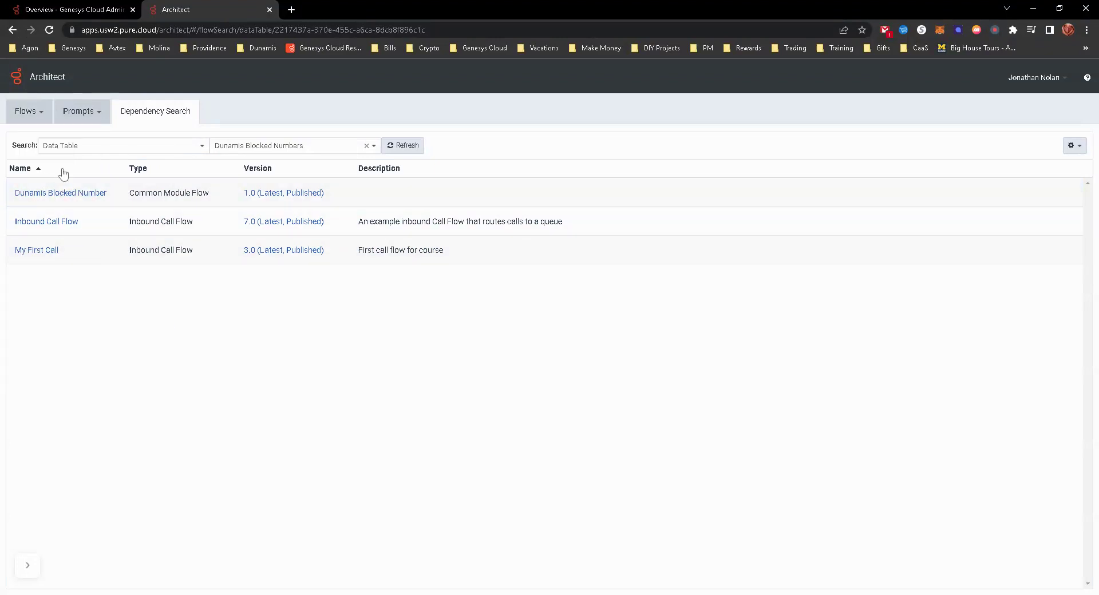
pyautogui.click(43, 112)
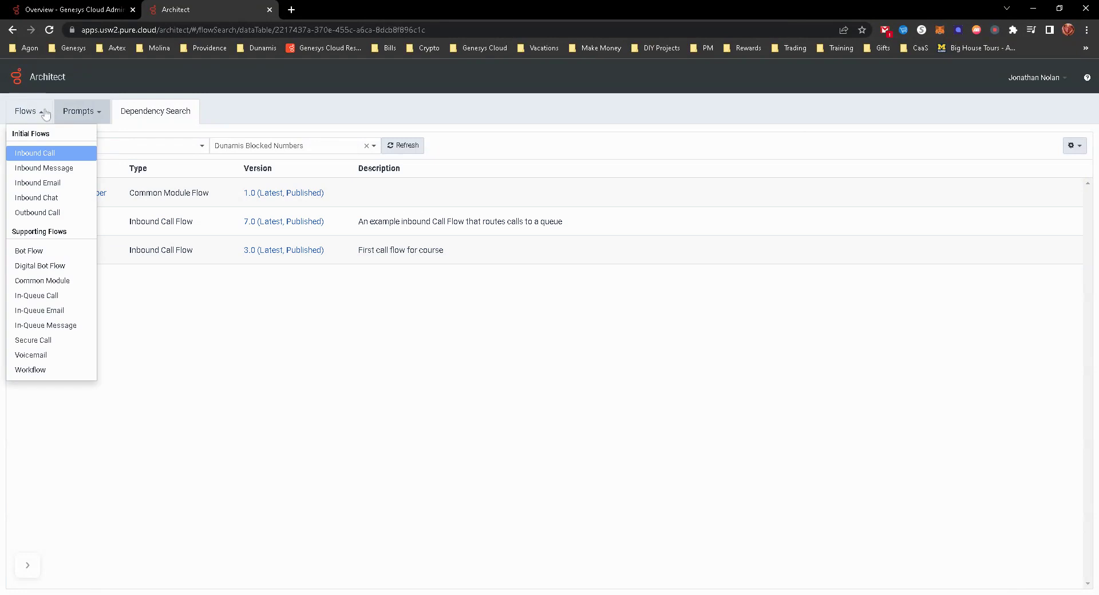
pyautogui.click(37, 153)
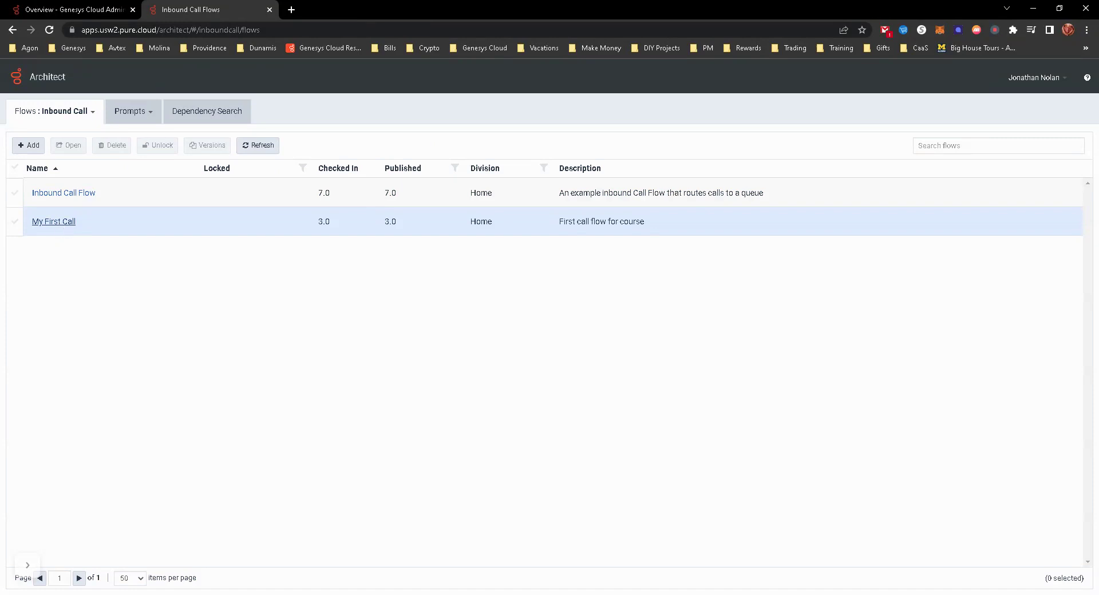
pyautogui.click(63, 227)
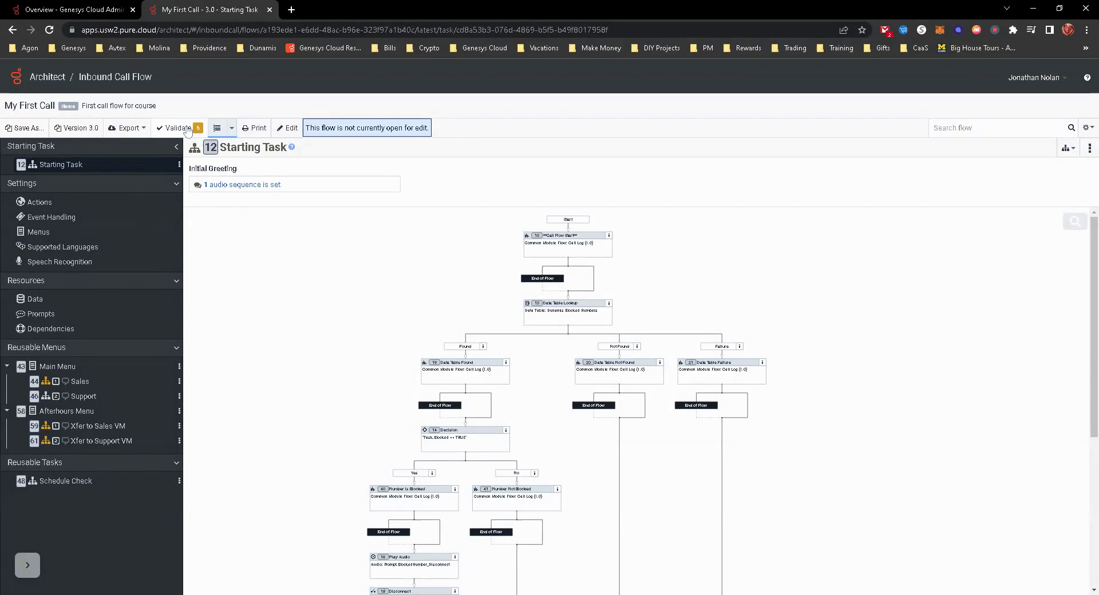
# Review the flow's validation warnings, then validate My First Call again
pyautogui.click(187, 130)
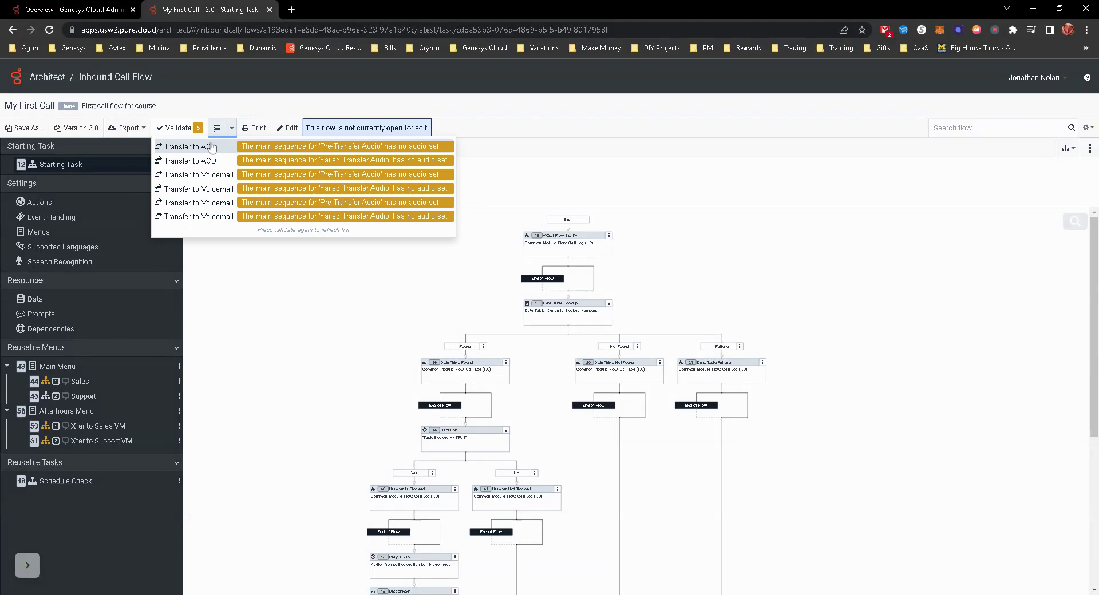
pyautogui.click(183, 130)
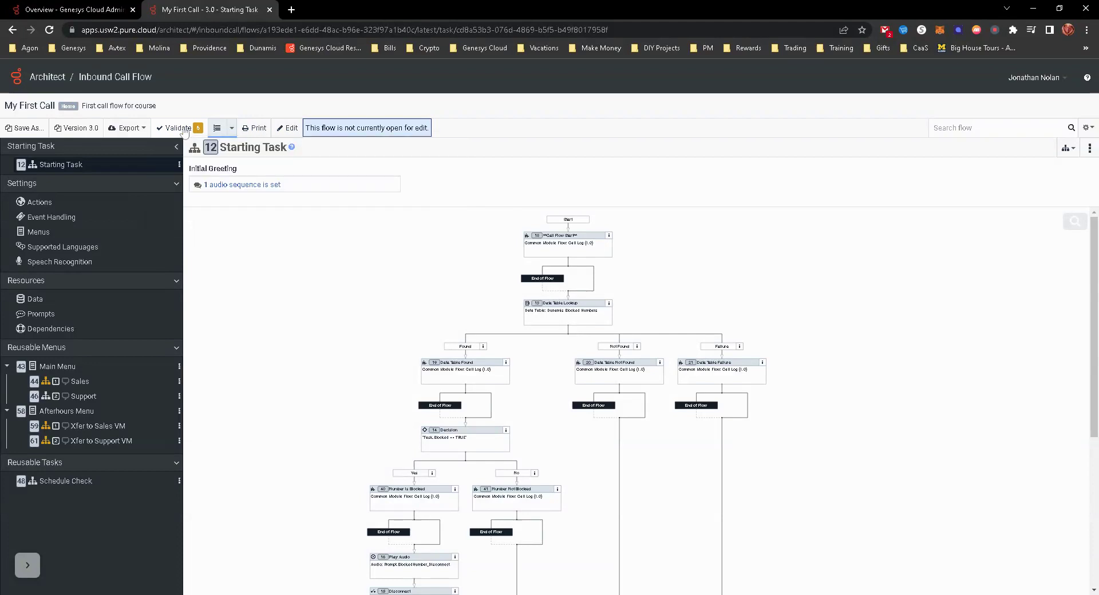
pyautogui.click(182, 129)
# Look at the export format options without exporting, then bring up version 1.0
pyautogui.click(138, 132)
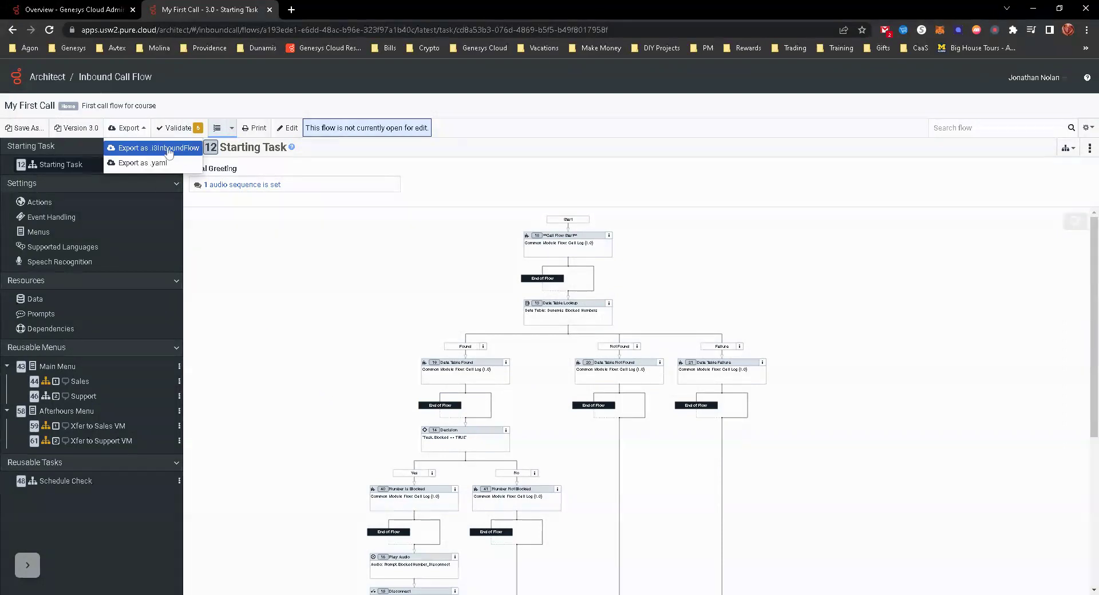
pyautogui.click(289, 304)
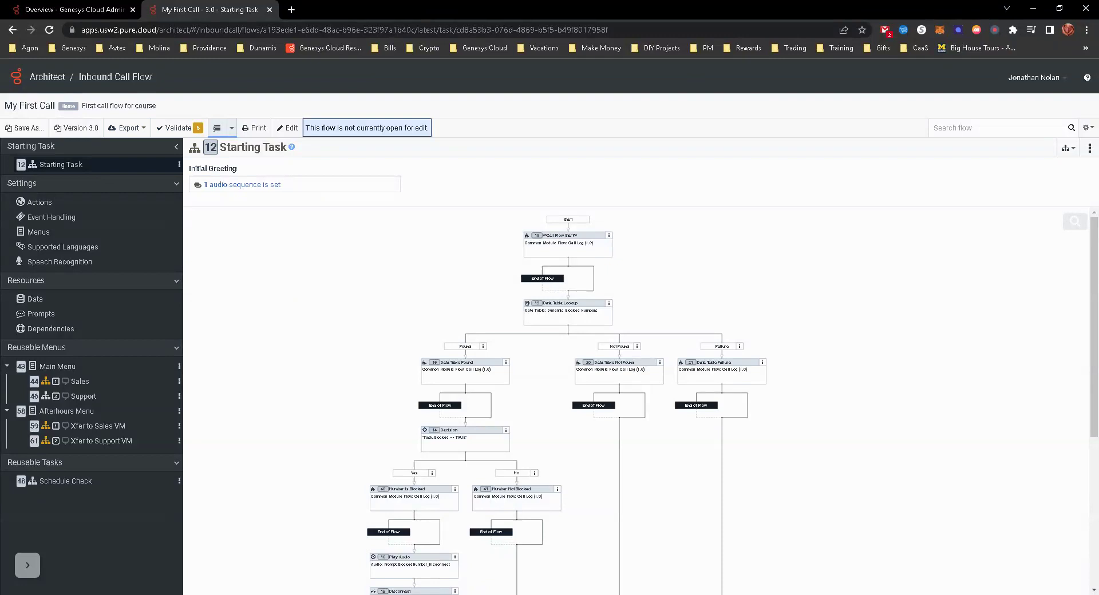
pyautogui.click(77, 128)
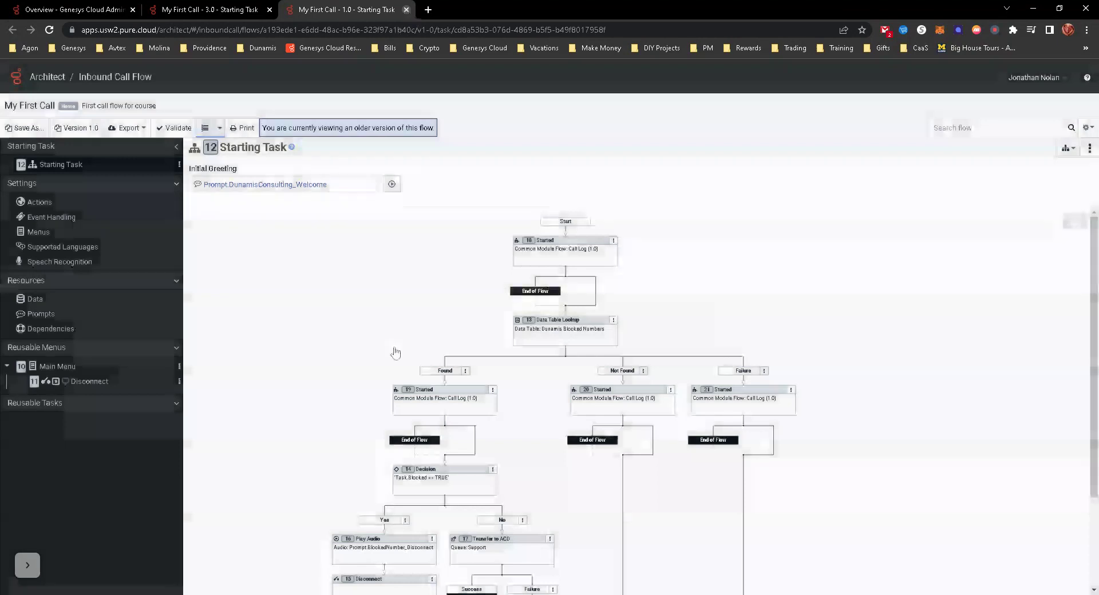
# Close the version 1.0 view, cancel Save Flow As, and open My First Call for editing
pyautogui.hotkey('ctrl', 'w')
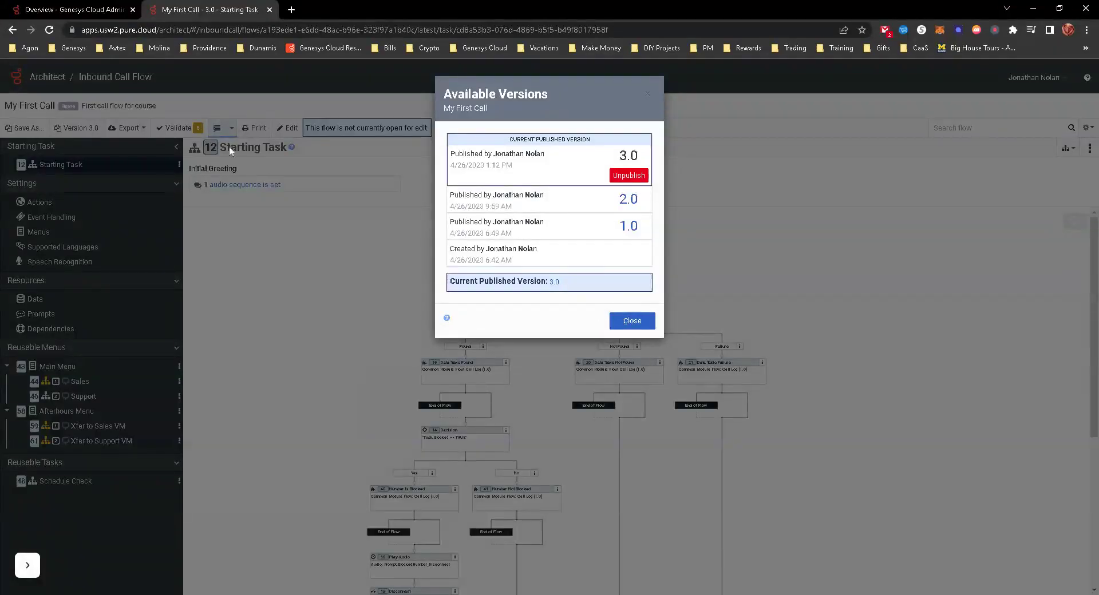
pyautogui.press('Escape')
pyautogui.click(24, 127)
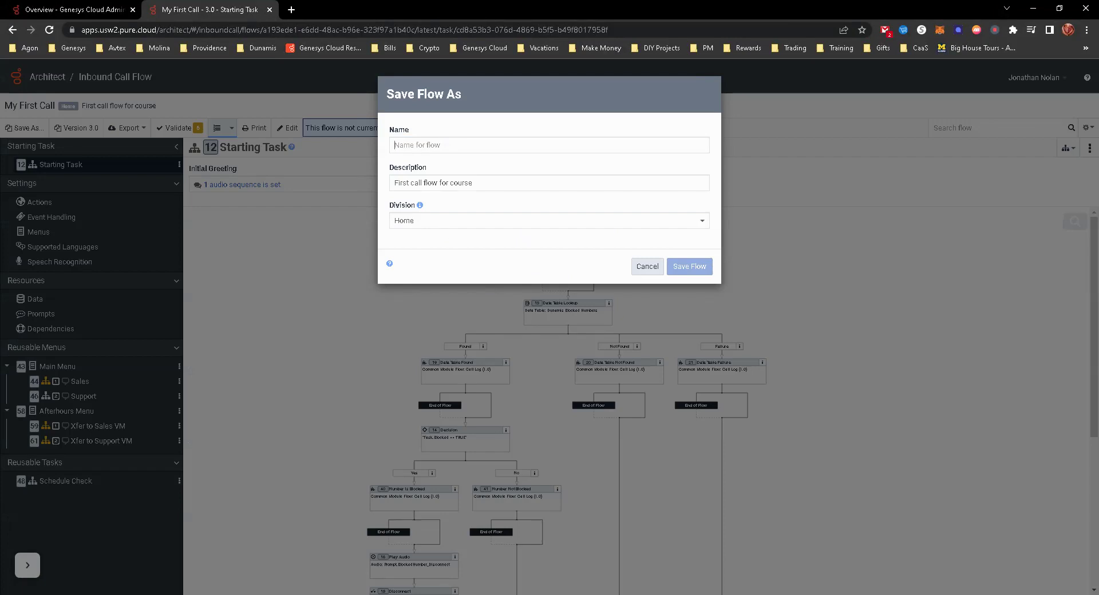
pyautogui.click(647, 267)
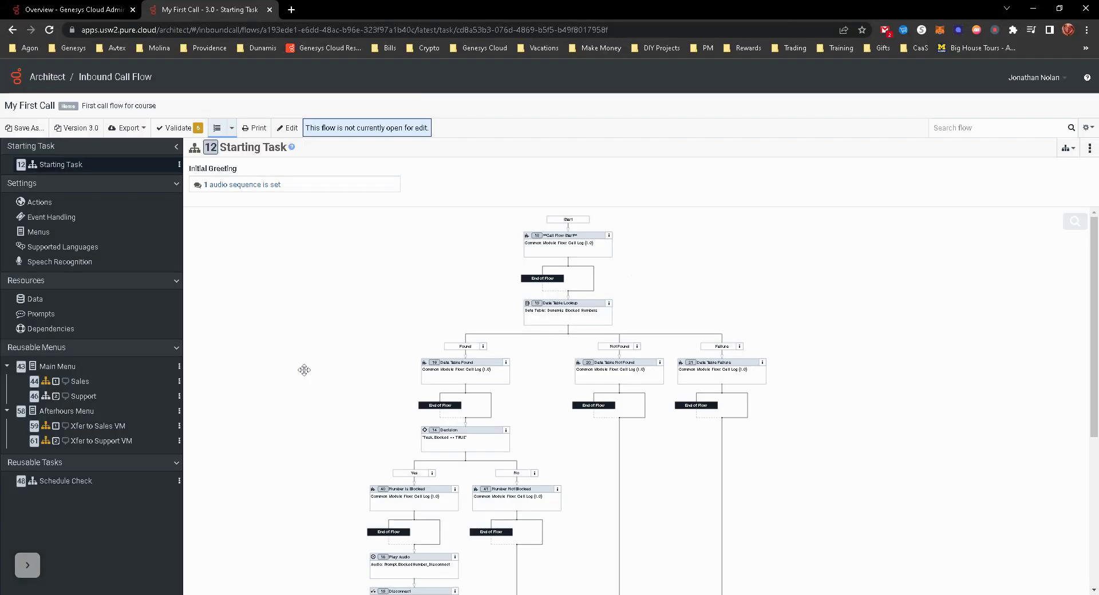
pyautogui.click(286, 128)
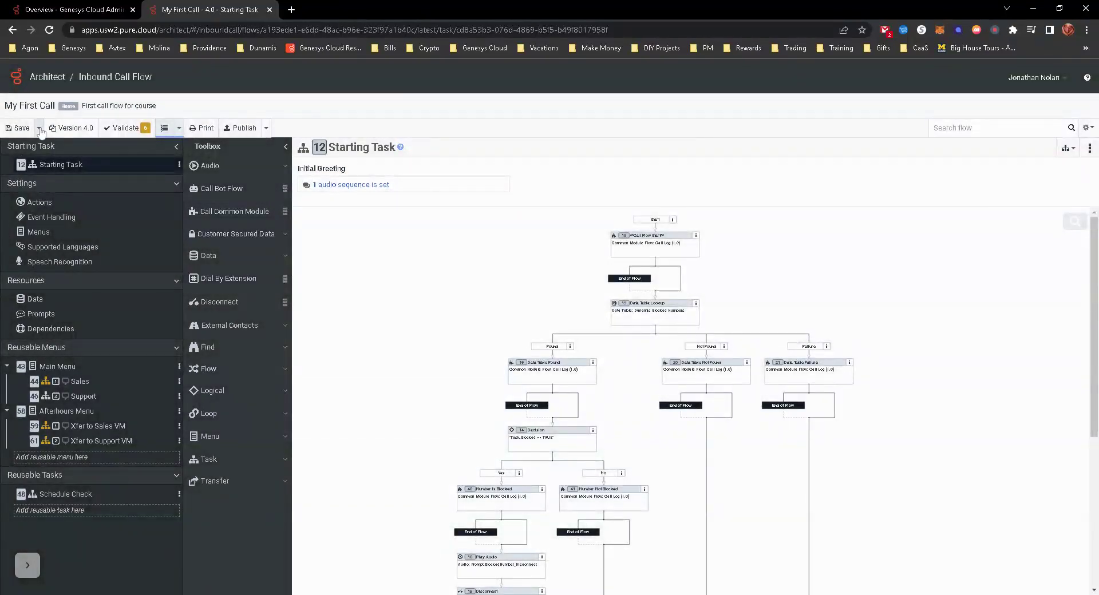
# Check the save options and version list for working copy 4.0, with 3.0 still published
pyautogui.click(39, 128)
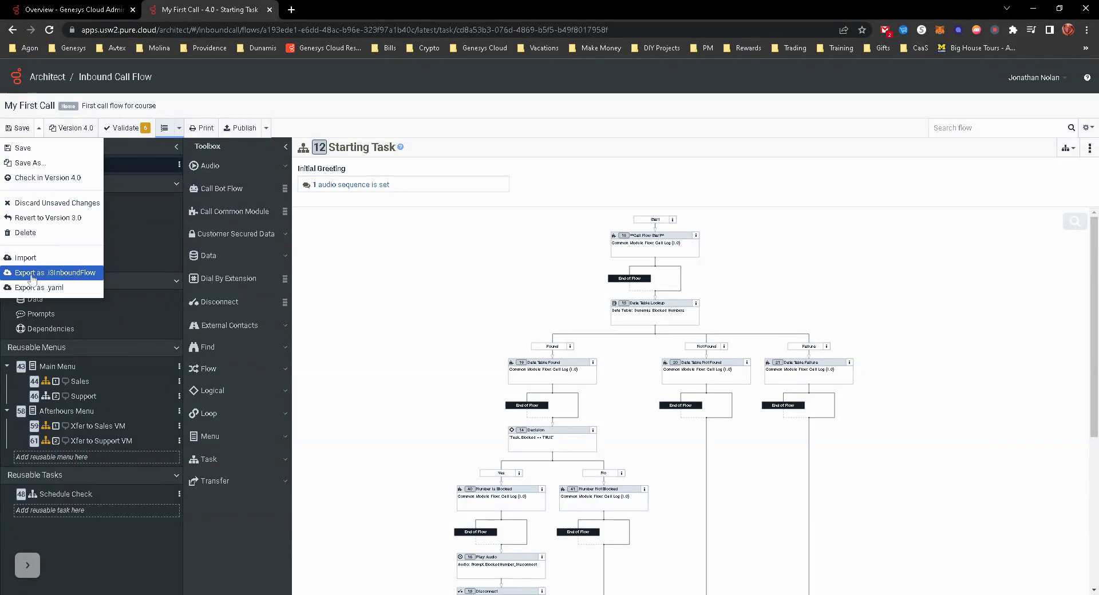
pyautogui.click(71, 127)
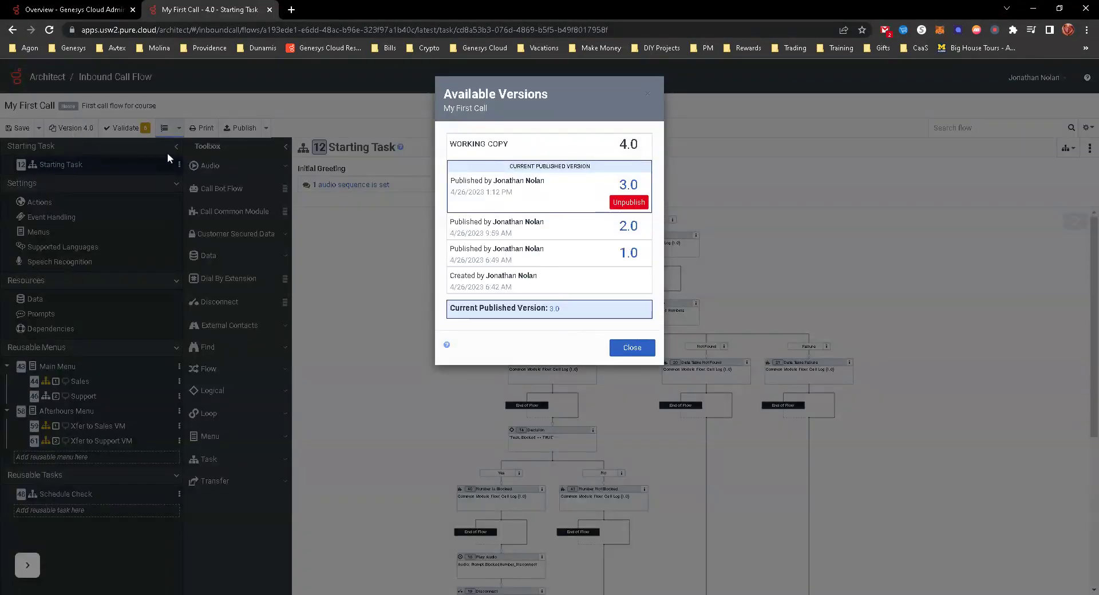
pyautogui.click(631, 351)
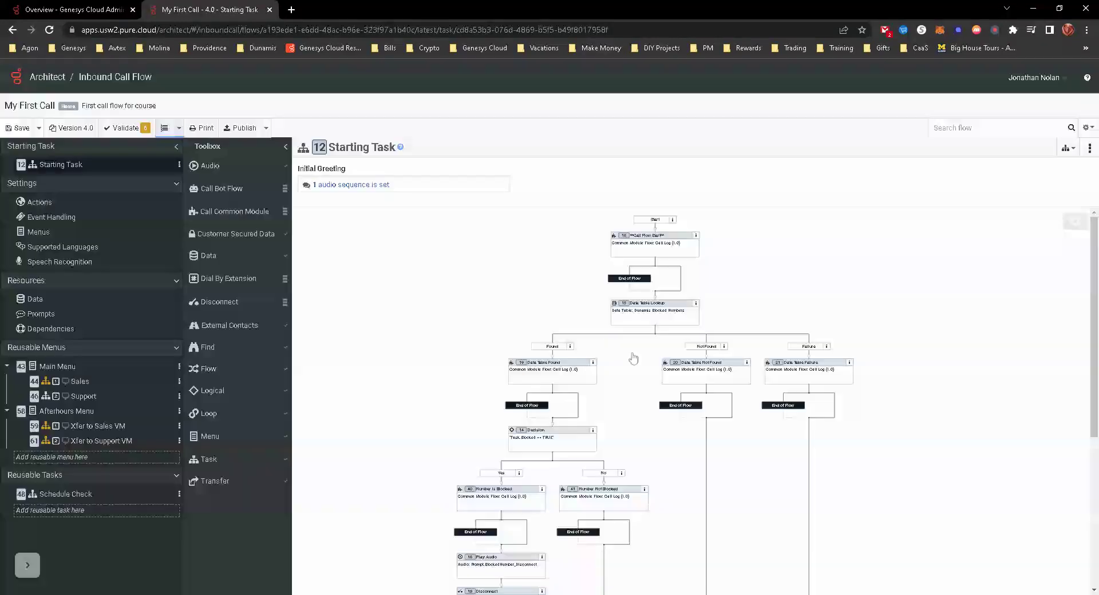
pyautogui.click(268, 131)
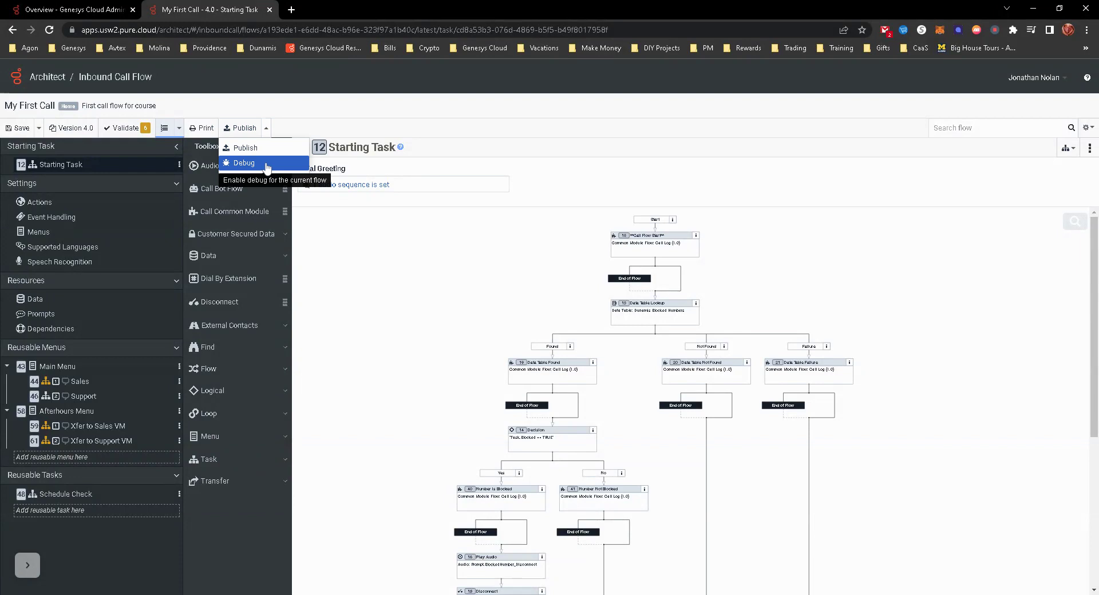
# Enable debug mode for My First Call, select its debug address, and switch to Admin
pyautogui.click(267, 165)
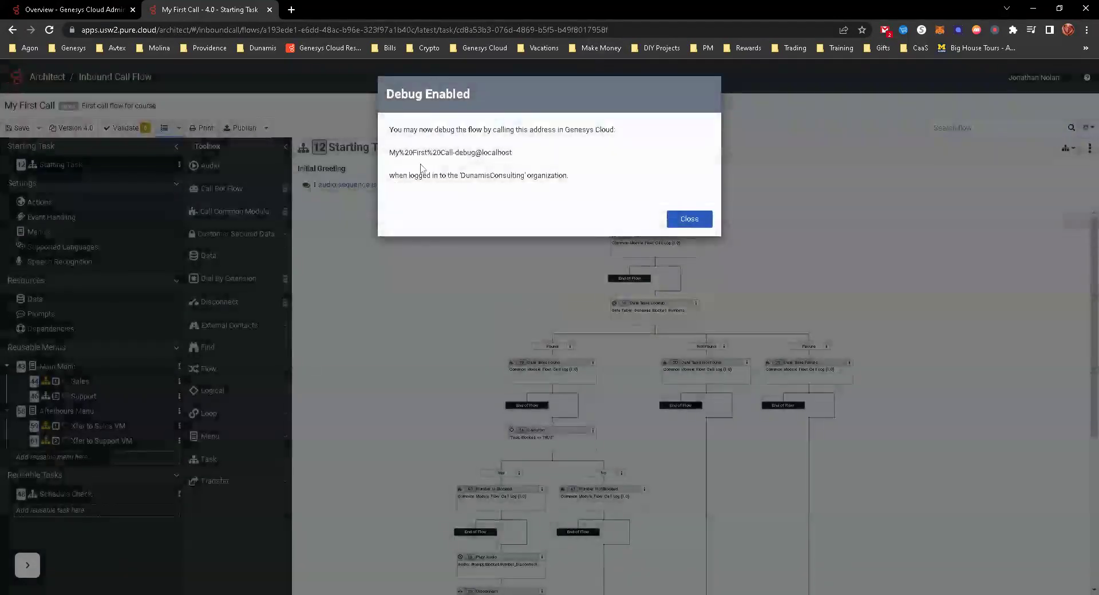
pyautogui.tripleClick(481, 151)
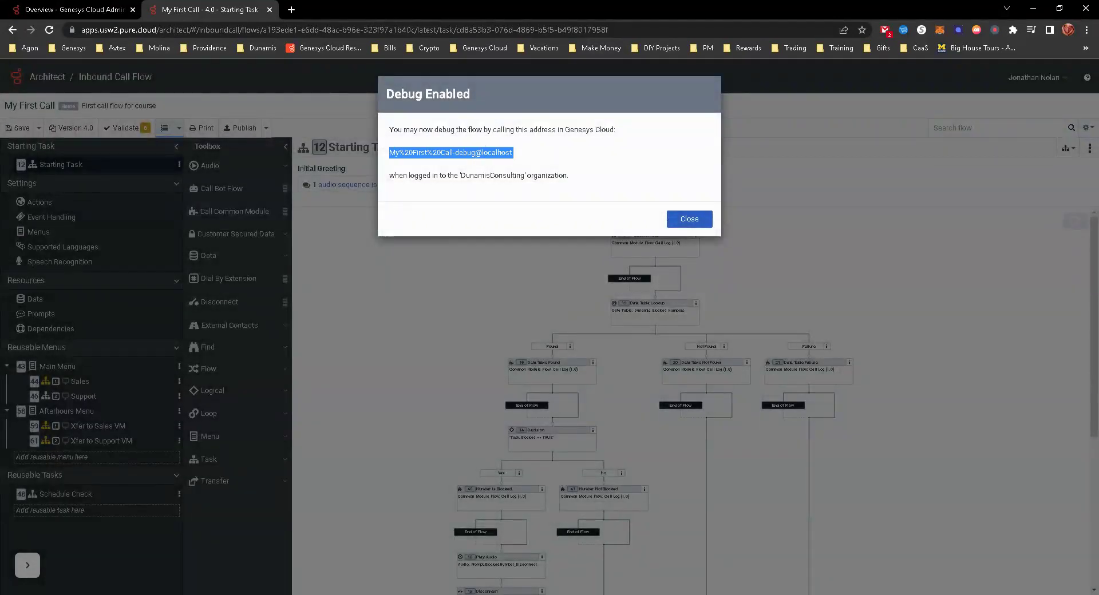
pyautogui.click(69, 9)
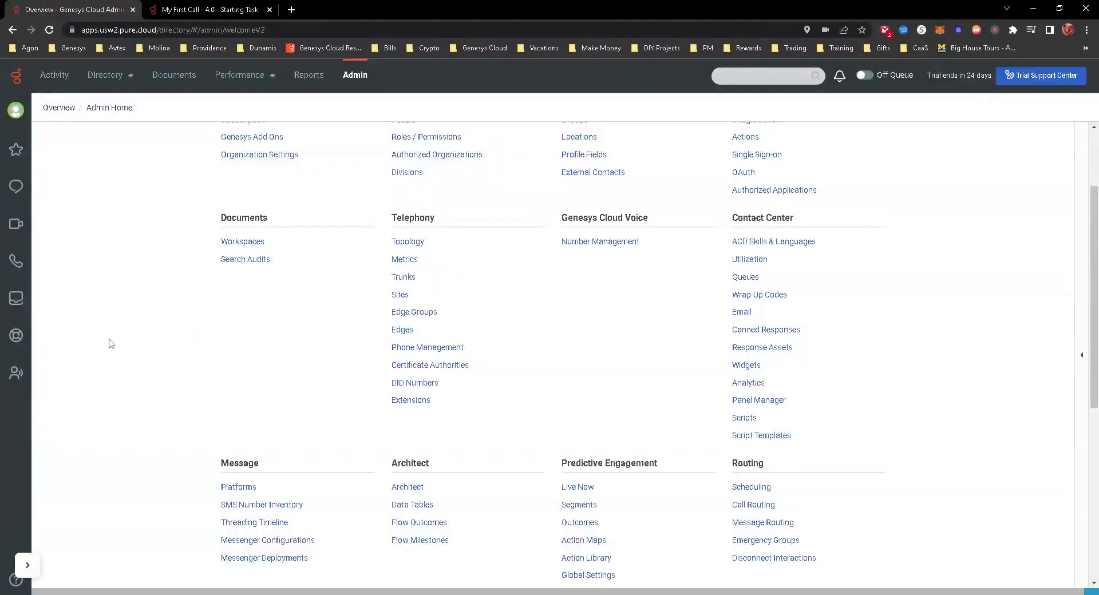
# Paste the debug address into the Calls dialer, then close the Debug Enabled notice
pyautogui.click(17, 259)
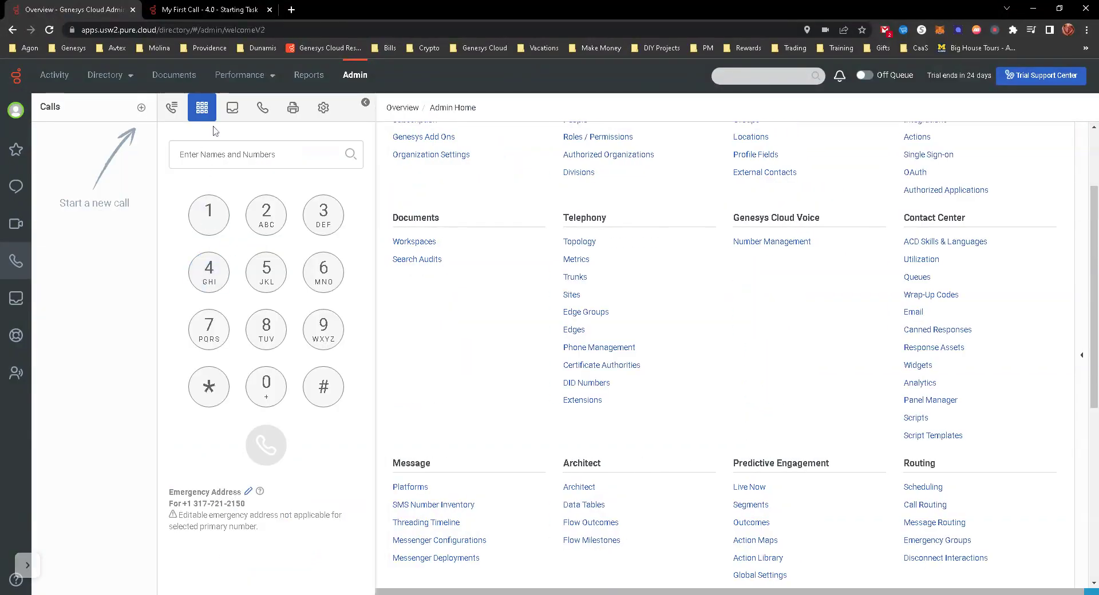
pyautogui.hotkey('ctrl', 'v')
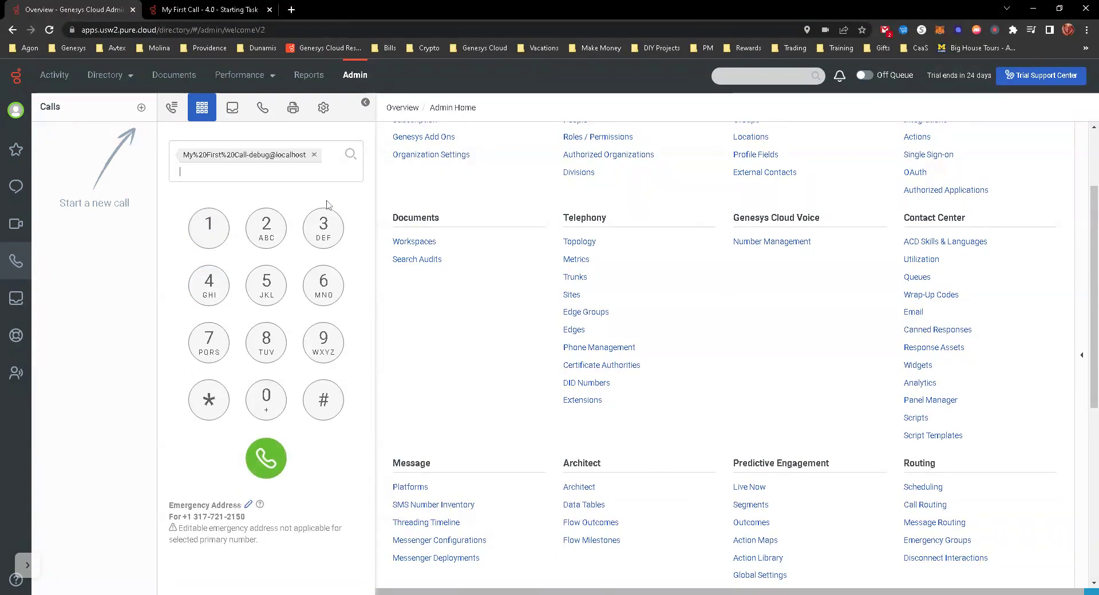
pyautogui.click(207, 10)
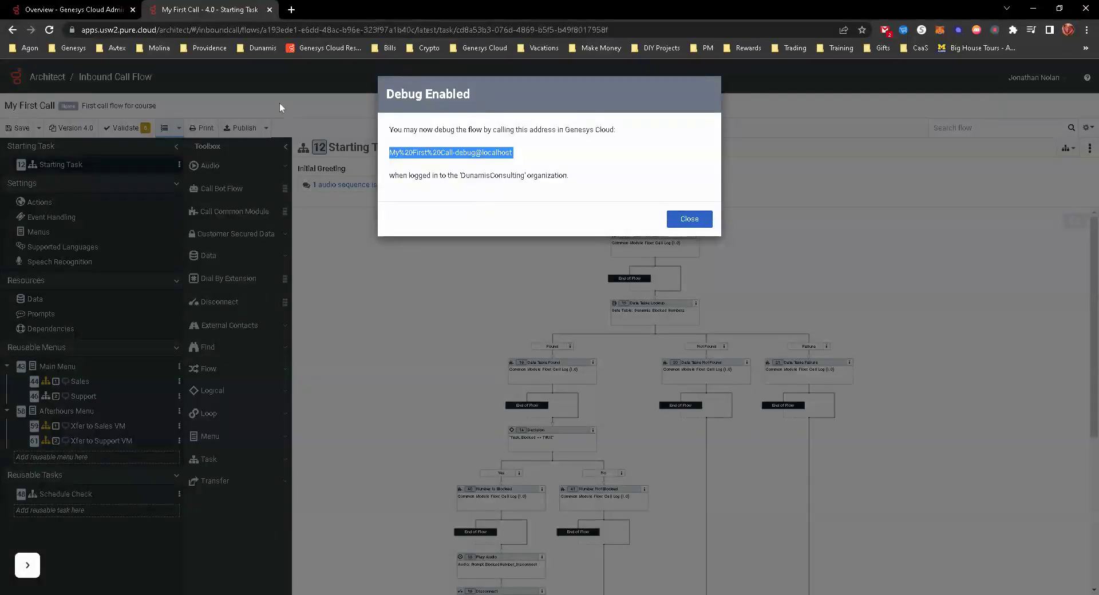
pyautogui.click(690, 219)
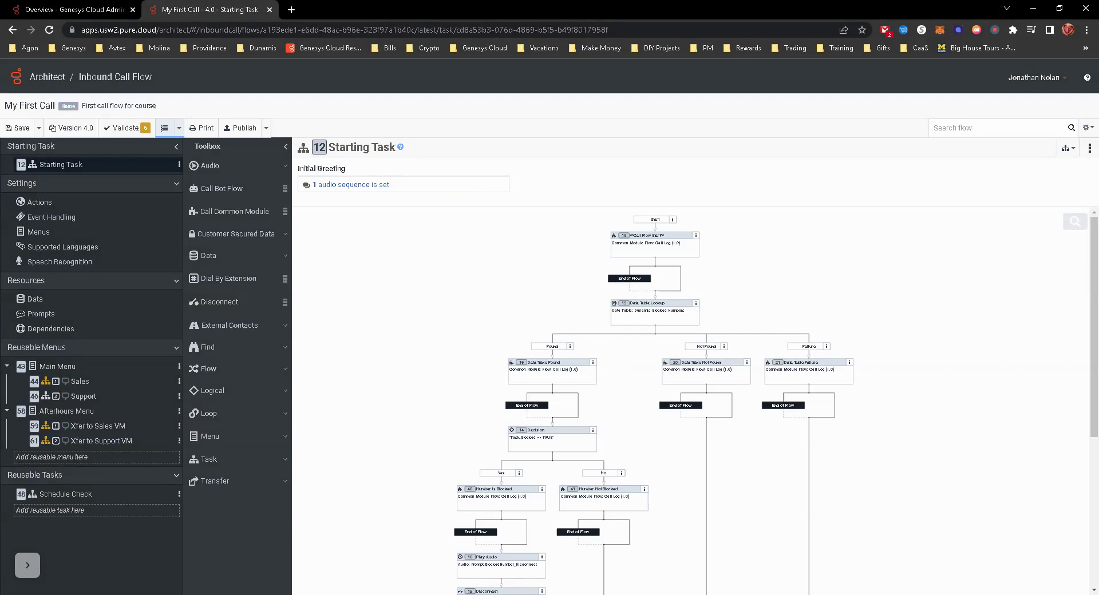
# Show the Data Table Lookup settings: Dunamis Blocked Numbers, Call.Ani input, Task.Blocked output
pyautogui.click(58, 7)
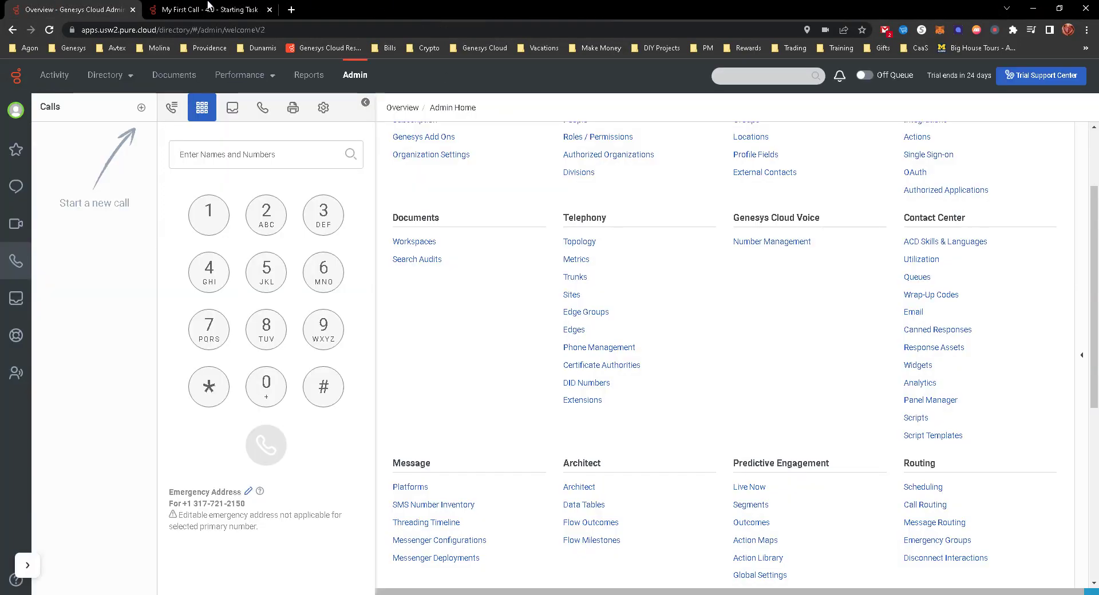
pyautogui.click(208, 7)
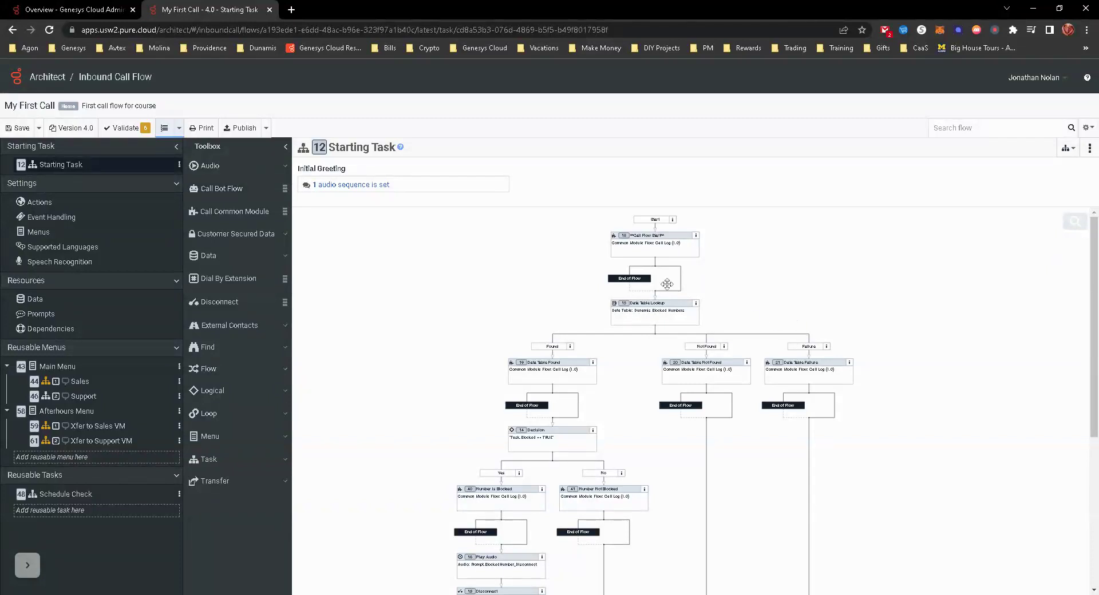
pyautogui.click(667, 309)
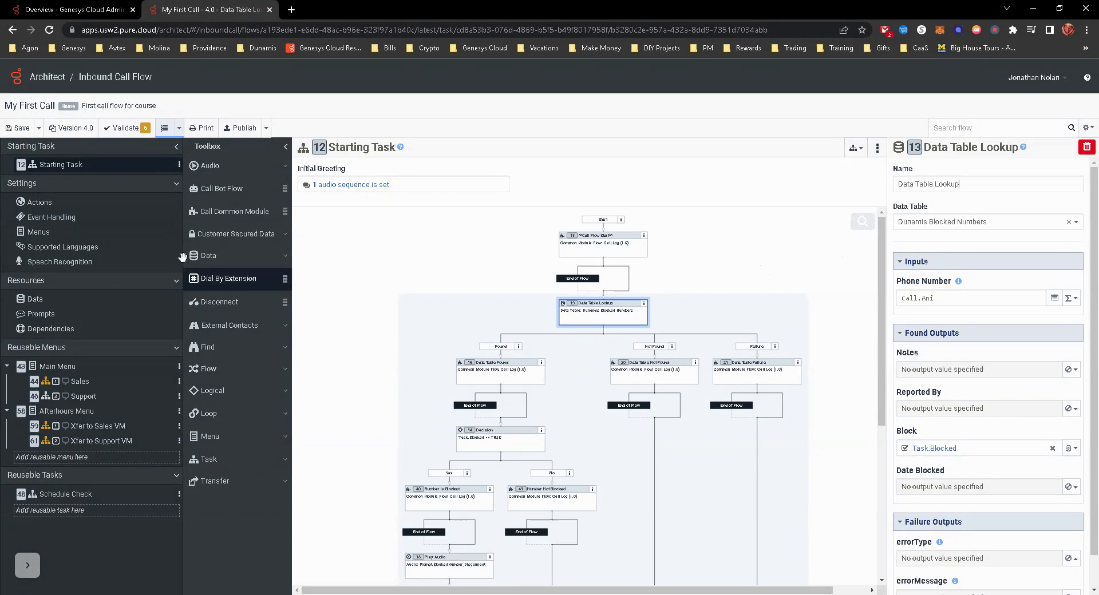
# Show Default Action Settings: Inter-Digit Timeout 3 seconds and Silence Timeout 40 seconds
pyautogui.click(47, 205)
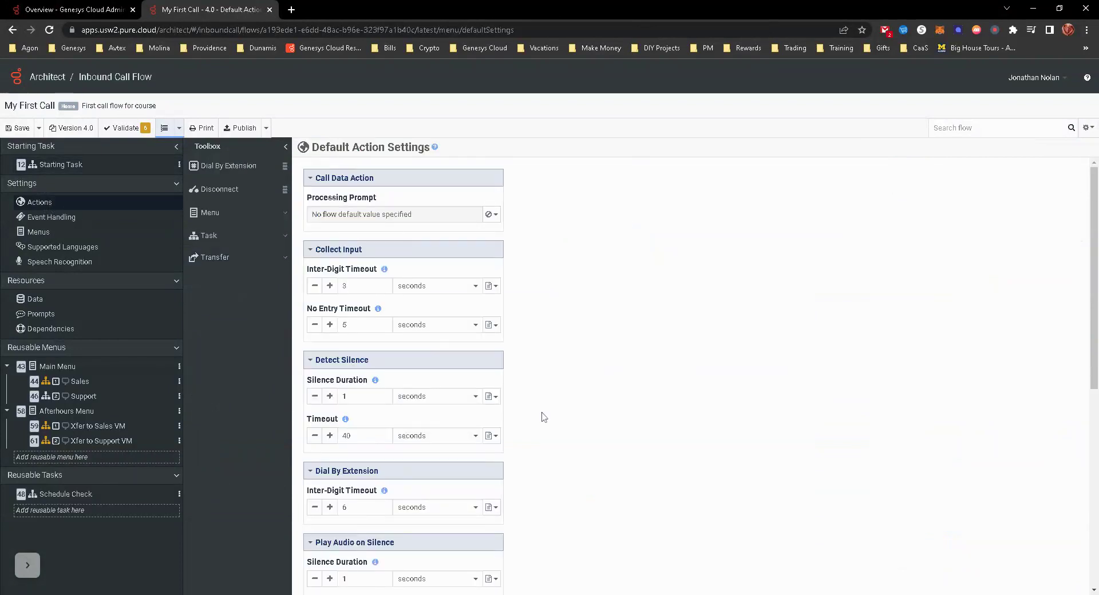
# Scroll through the action timeouts, then show Event Handling, where Error Event plays a message and disconnects
pyautogui.scroll(-2, 544, 416)
pyautogui.scroll(-3, 544, 412)
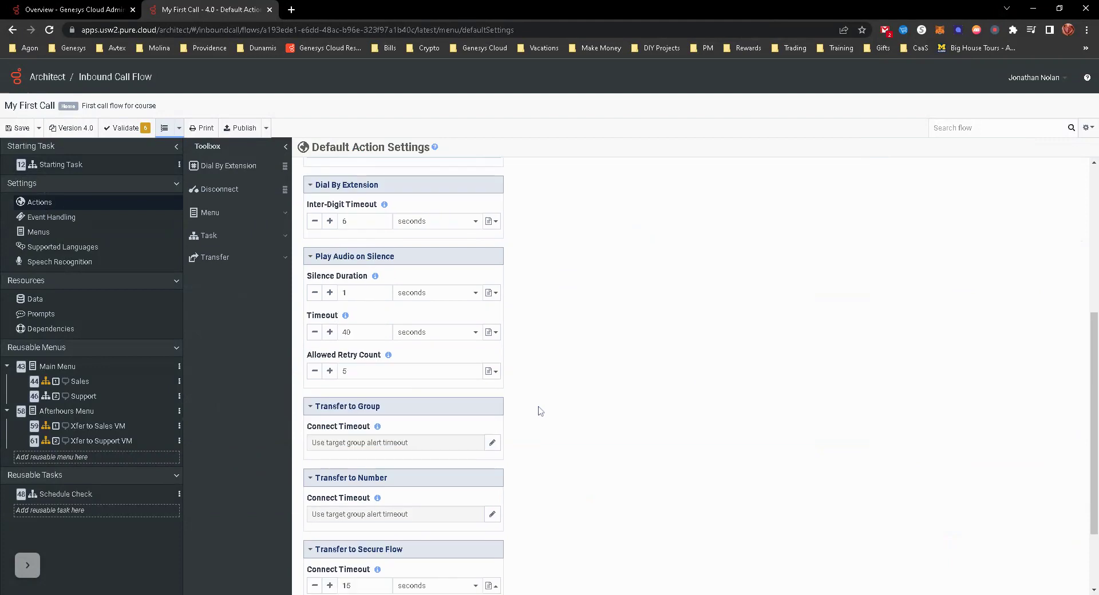
pyautogui.scroll(-1, 540, 411)
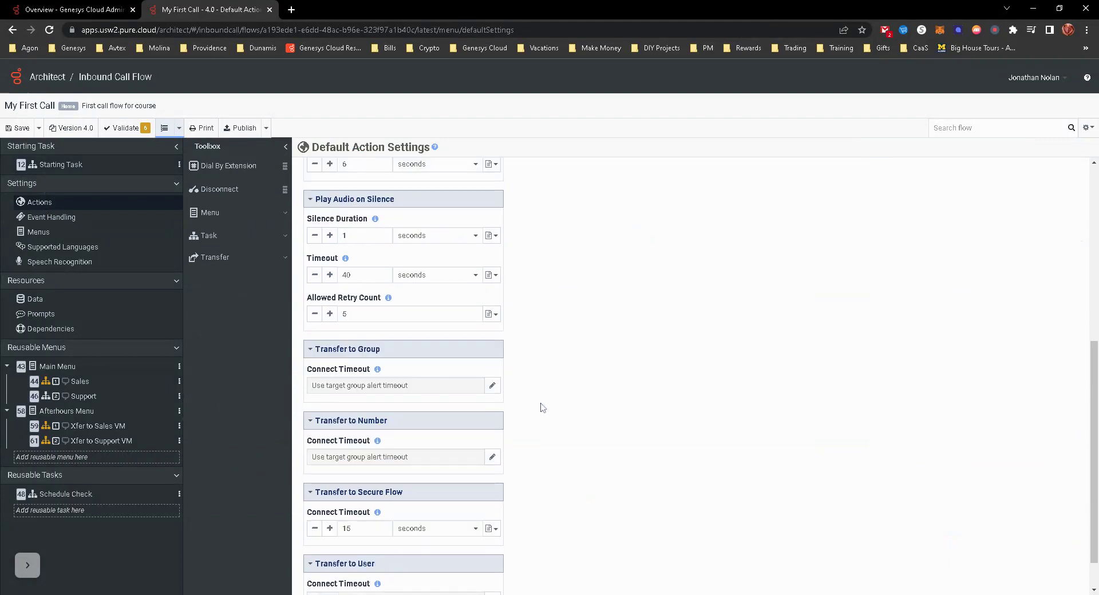
pyautogui.scroll(3, 518, 413)
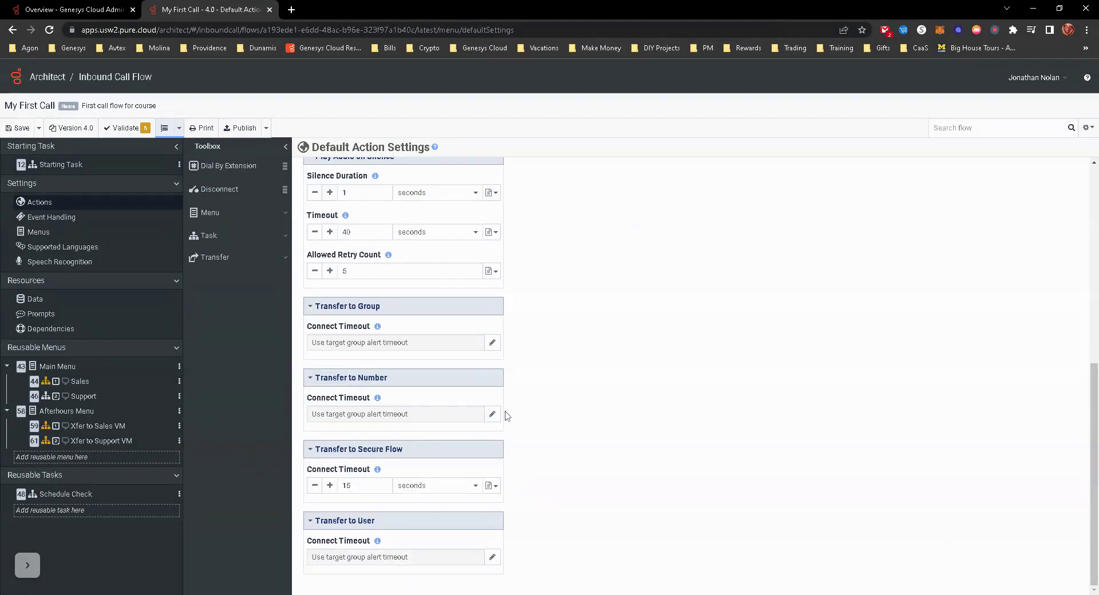
pyautogui.click(54, 217)
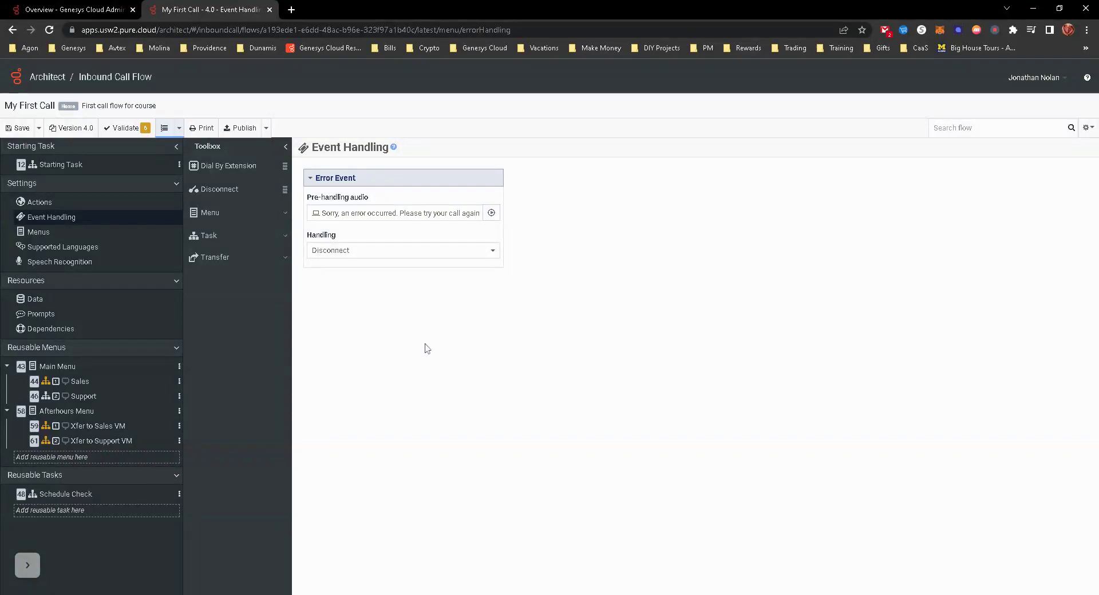
# Show Default Menu Settings: repeat 2 times, 5-second timeout, extension dialling on, 1-second delay
pyautogui.click(38, 232)
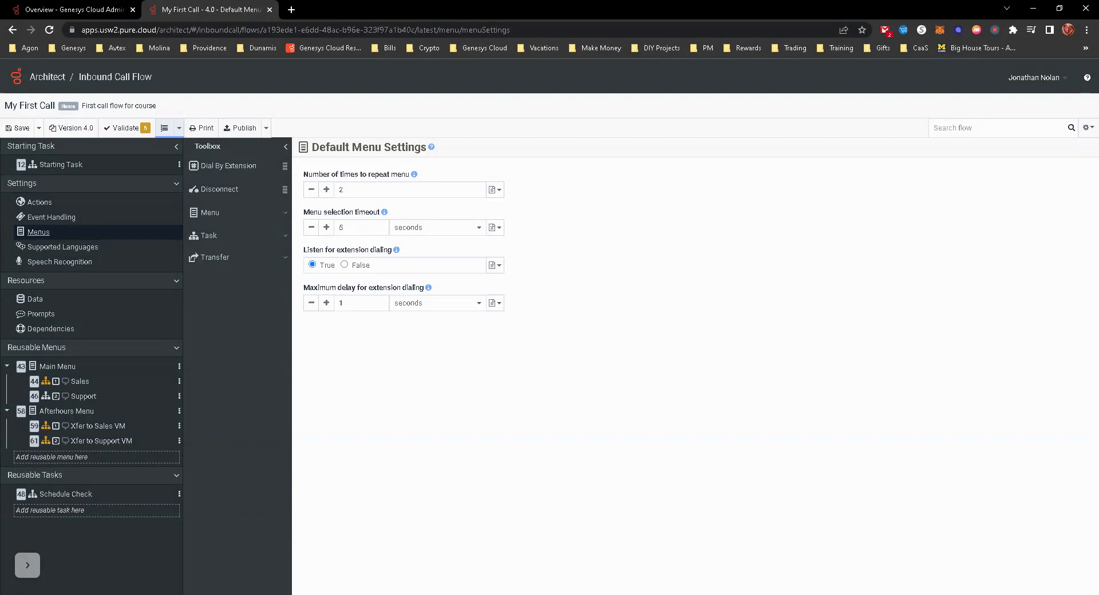
# Review the flow's supported languages without adding one, then show its Speech Recognition settings (50 confidence, 20-second maximum)
pyautogui.click(66, 247)
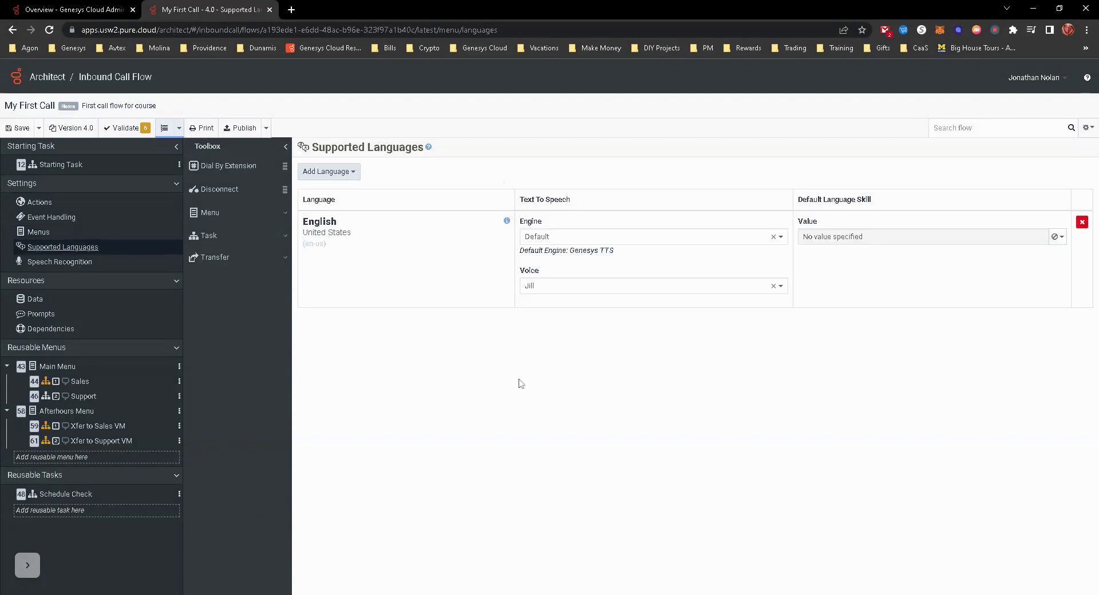
pyautogui.click(342, 171)
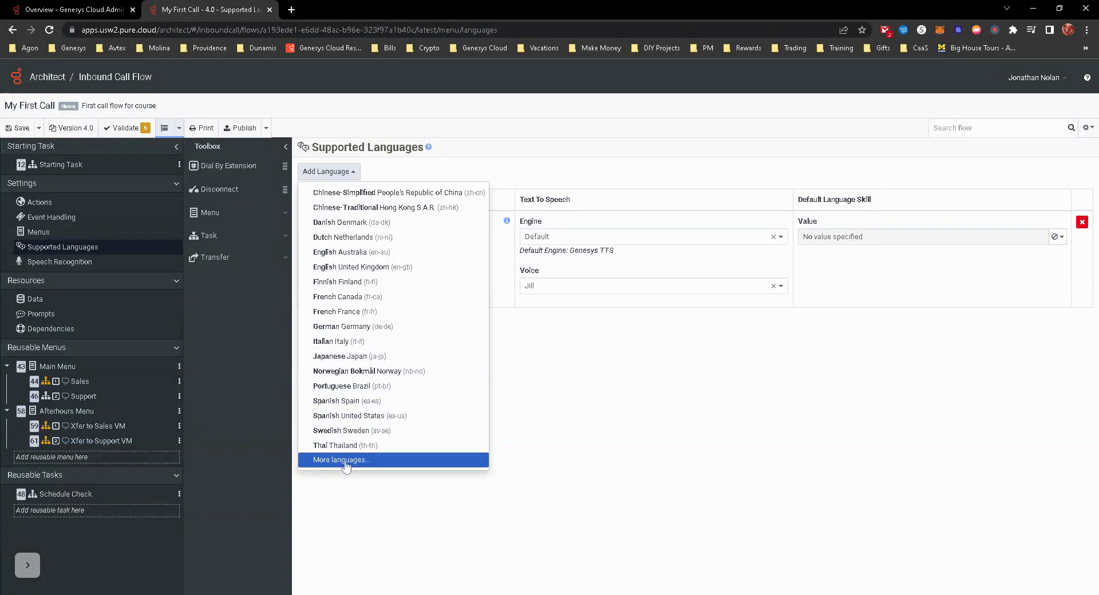
pyautogui.click(609, 457)
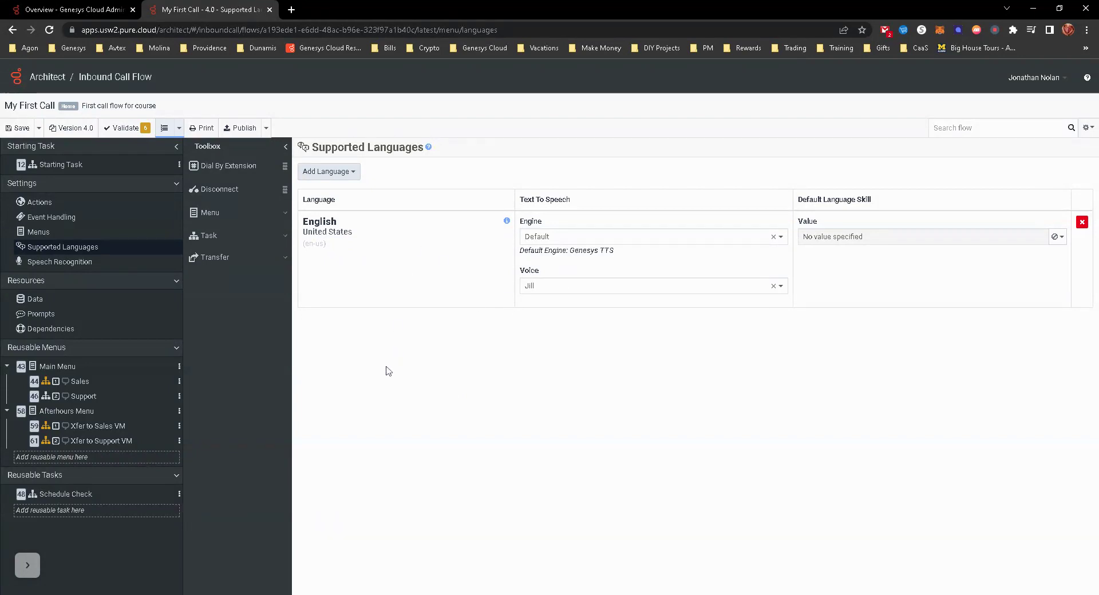
pyautogui.click(75, 264)
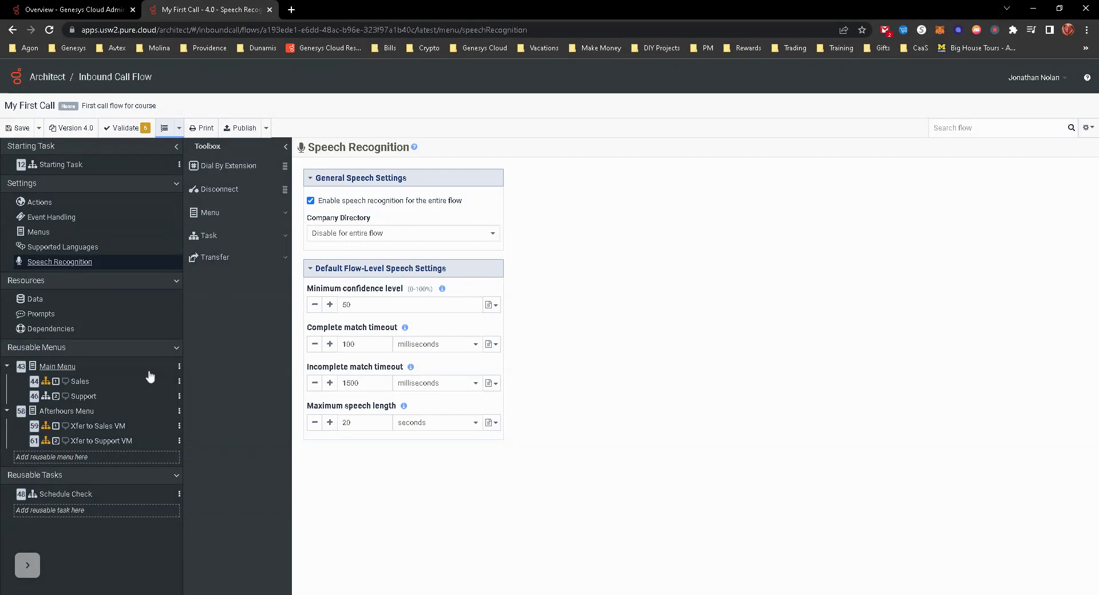
# Show the Data resources: Call.Ani used in 3 places, Task.Blocked used by Data Table Lookup
pyautogui.click(45, 302)
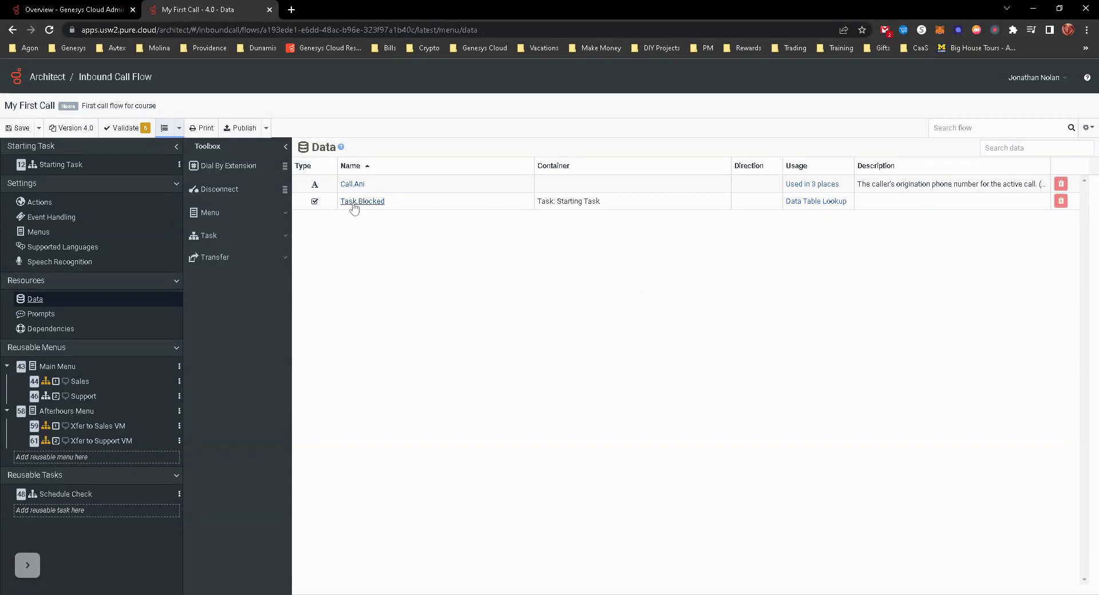
# View the flow's prompts, then its dependencies: Call Log, Sales and Support queues, Dunamis Blocked Numbers
pyautogui.click(43, 313)
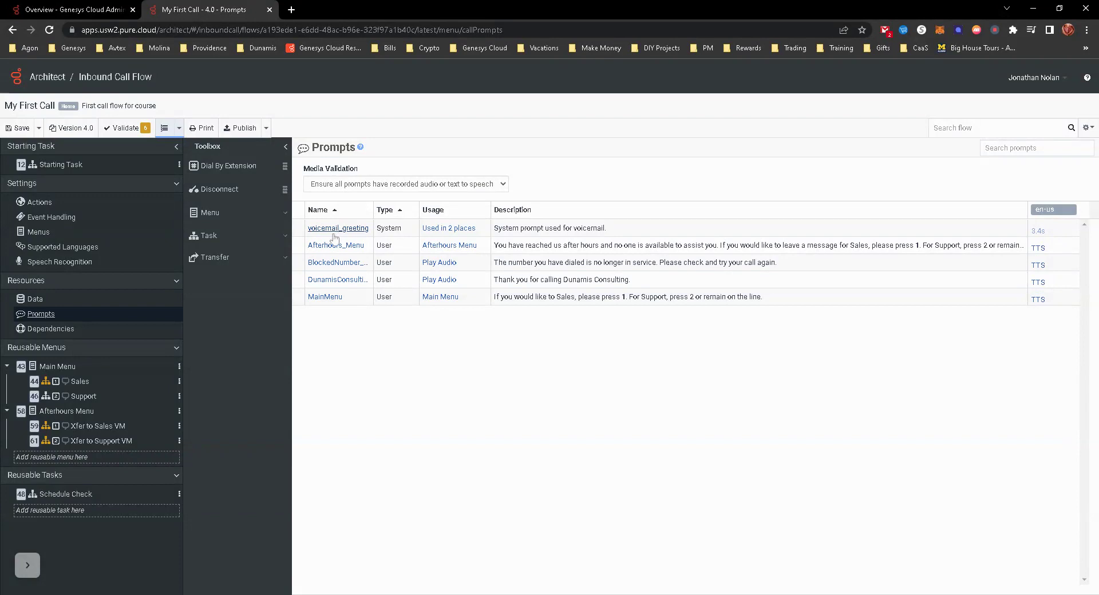
pyautogui.click(68, 330)
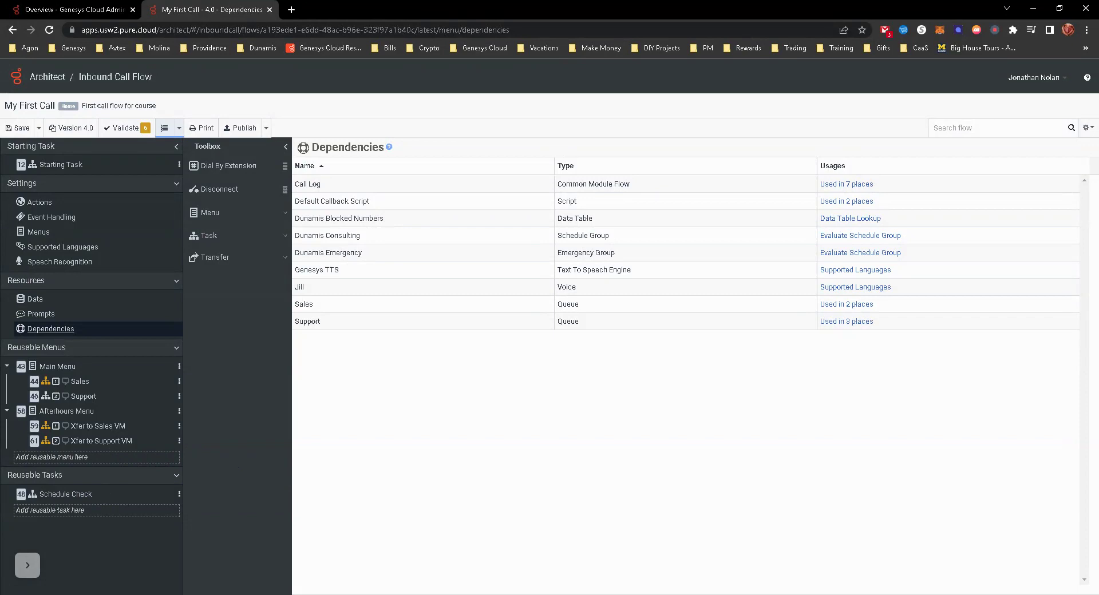
# Look over the Schedule Check task, then open the Sales menu choice's flow and expand Audio actions
pyautogui.click(82, 497)
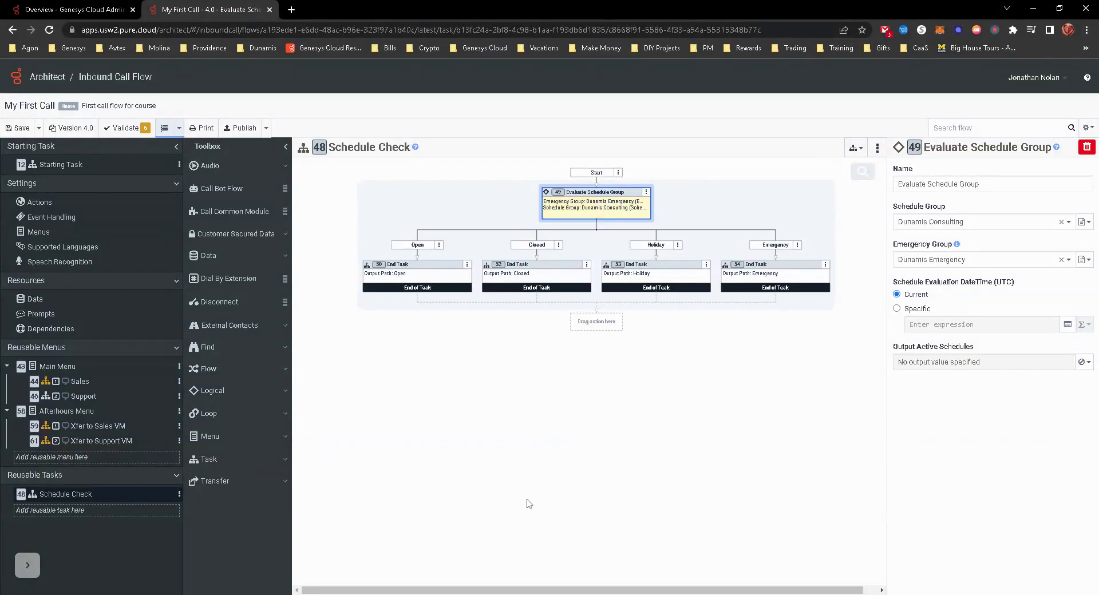
pyautogui.click(78, 381)
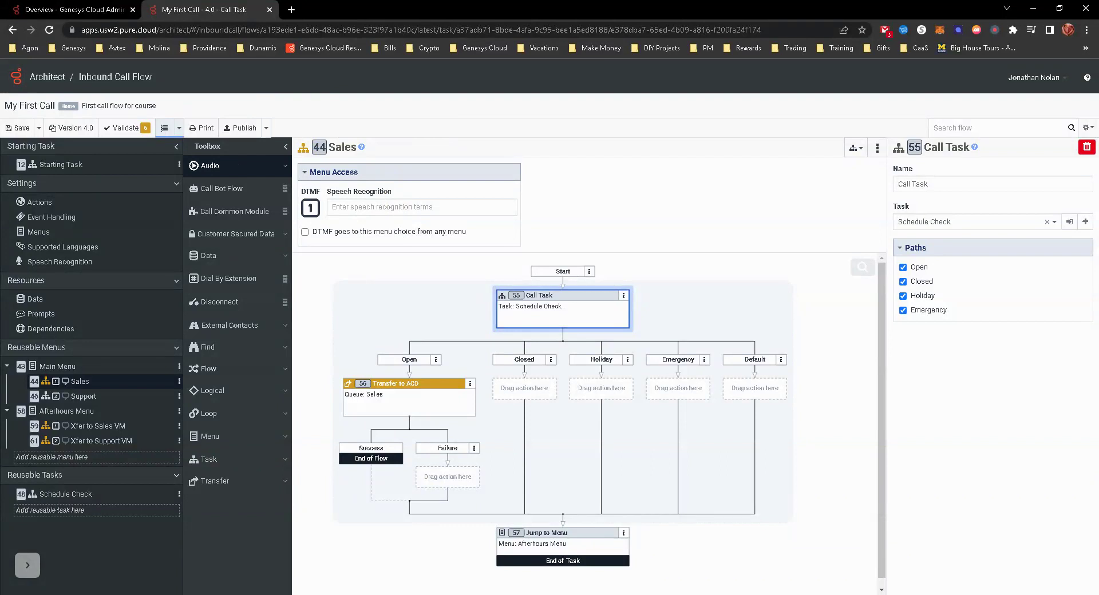
pyautogui.click(229, 166)
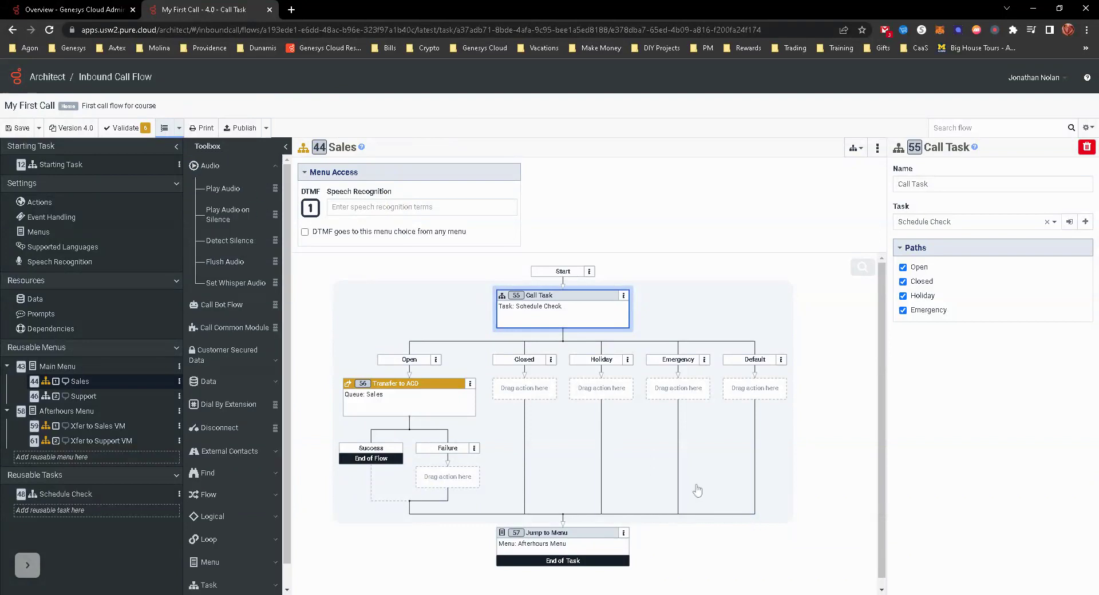
# Preview which actions fit the Closed and Default paths, leaving Closed empty without placing Play Audio
pyautogui.rightClick(516, 400)
pyautogui.moveTo(524, 412)
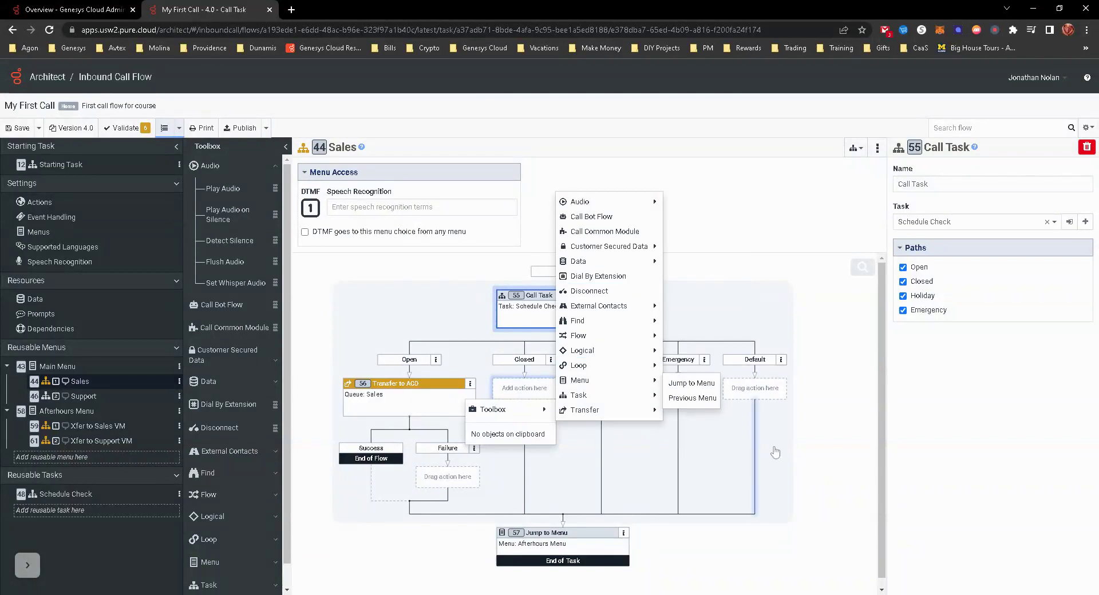
pyautogui.rightClick(750, 458)
pyautogui.moveTo(224, 188)
pyautogui.mouseDown()
pyautogui.moveTo(569, 410)
pyautogui.moveTo(525, 400)
pyautogui.moveTo(446, 447)
pyautogui.moveTo(223, 189)
pyautogui.mouseUp()
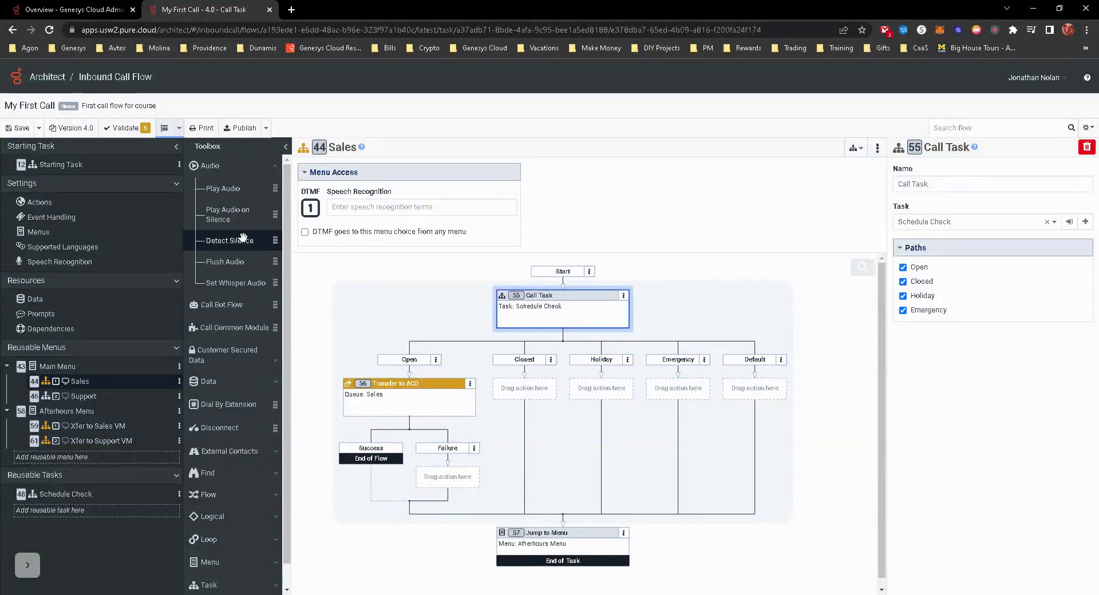
# Collapse Audio and expand the Data, External Contacts, Find, Flow and Logical toolbox categories
pyautogui.click(246, 173)
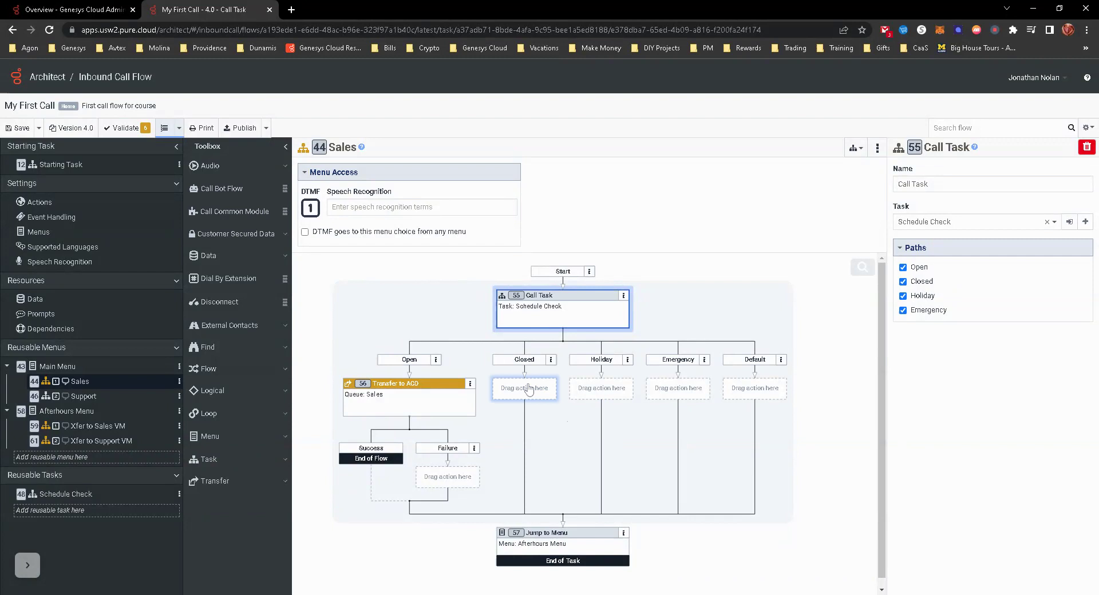
pyautogui.click(227, 256)
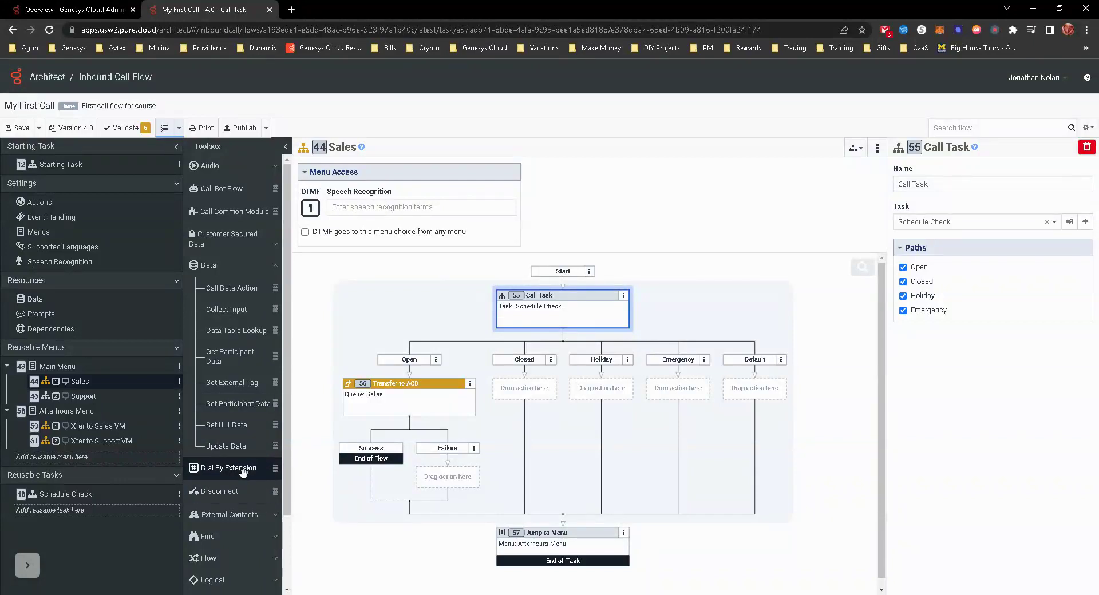
pyautogui.scroll(-3, 235, 497)
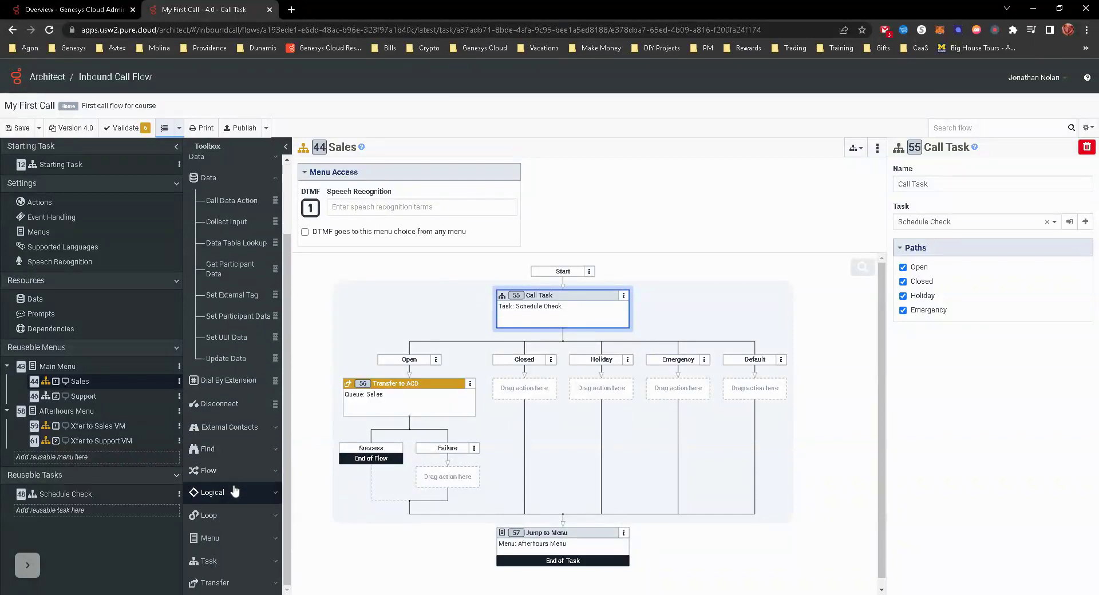
pyautogui.click(229, 427)
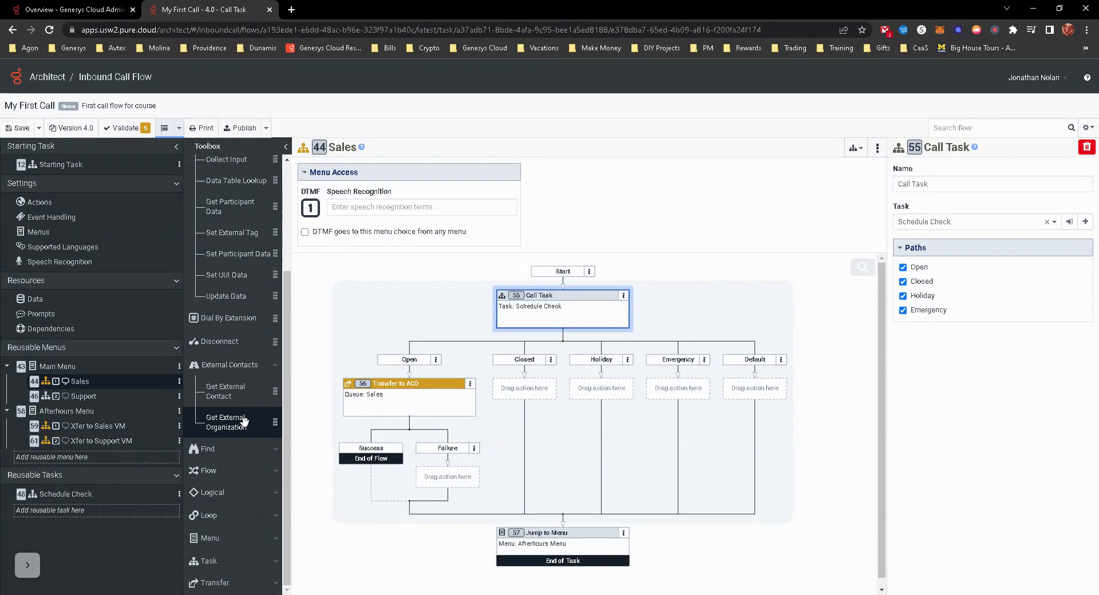
pyautogui.click(226, 450)
pyautogui.scroll(-2, 220, 401)
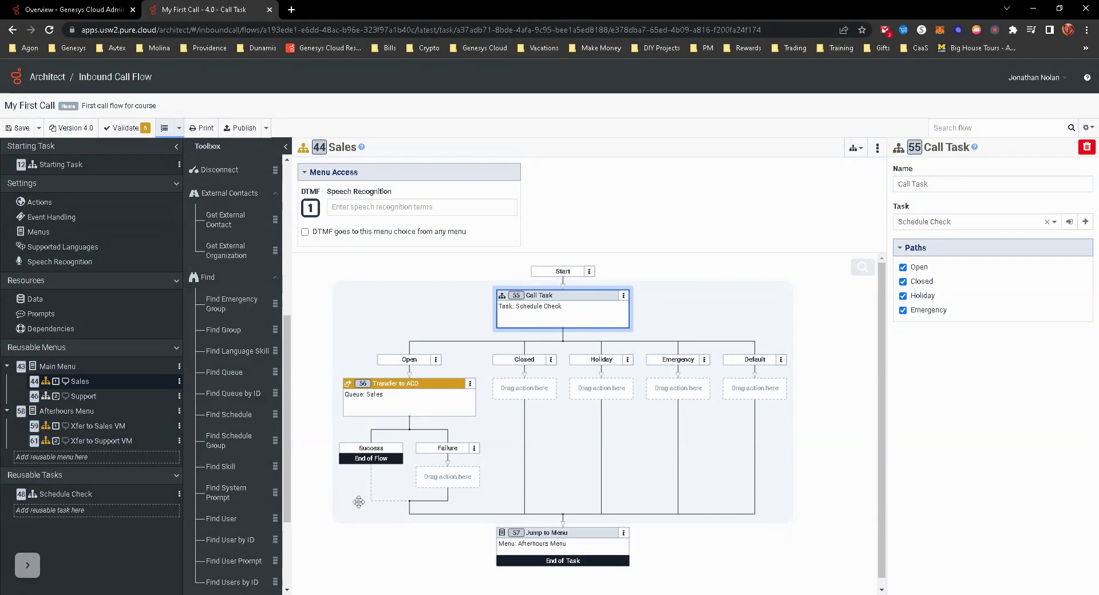
pyautogui.scroll(-3, 242, 464)
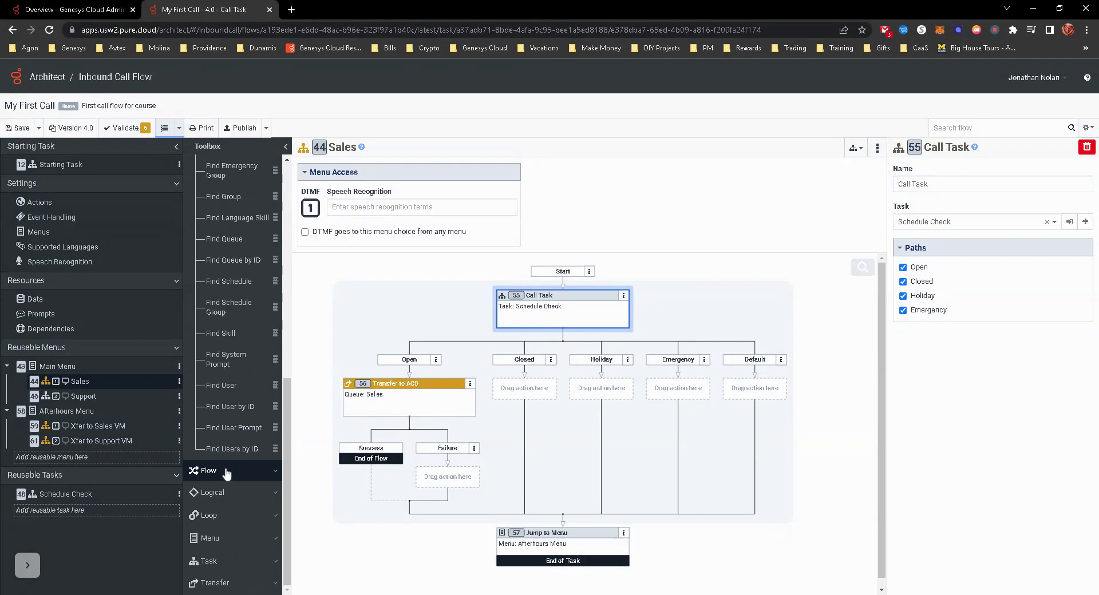
pyautogui.click(230, 479)
pyautogui.scroll(-3, 228, 321)
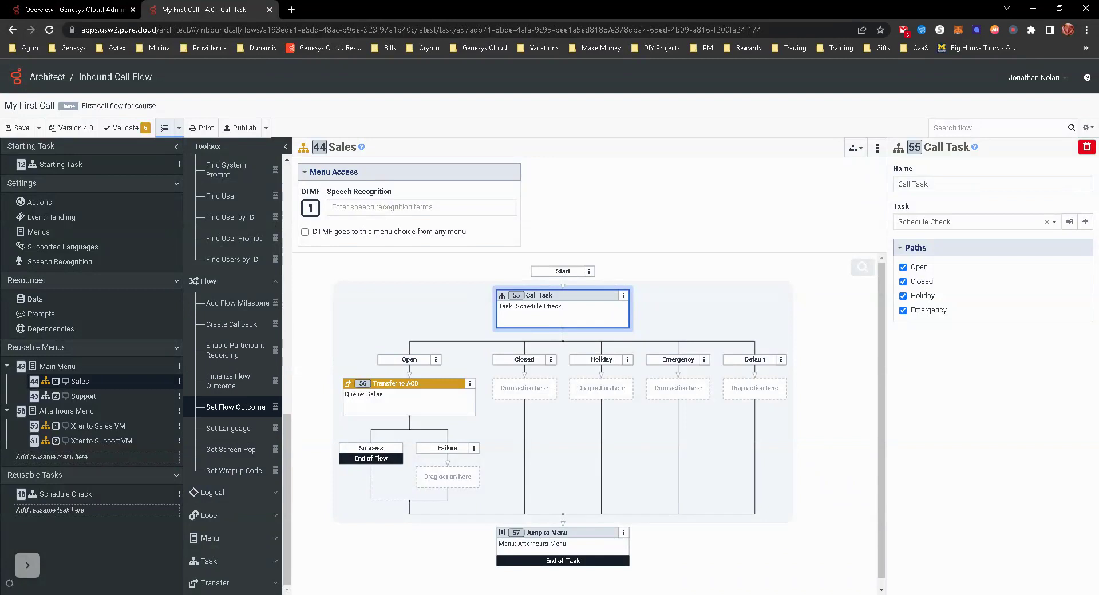
pyautogui.click(234, 496)
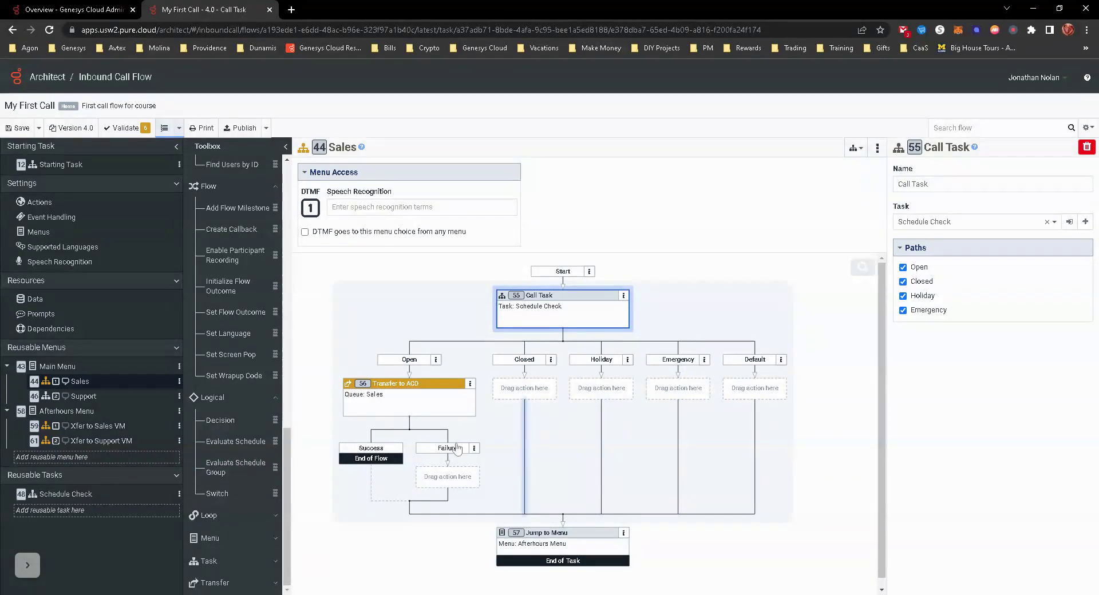
# Expand Loop and Menu actions and preview placing Jump to Menu and Previous Menu without dropping them
pyautogui.click(237, 527)
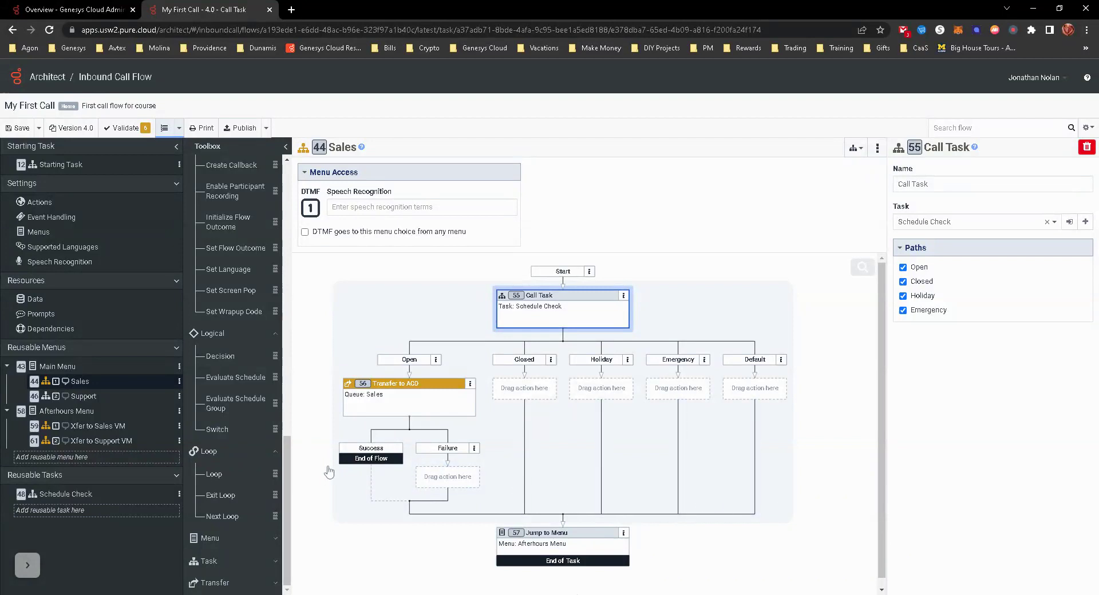
pyautogui.click(222, 548)
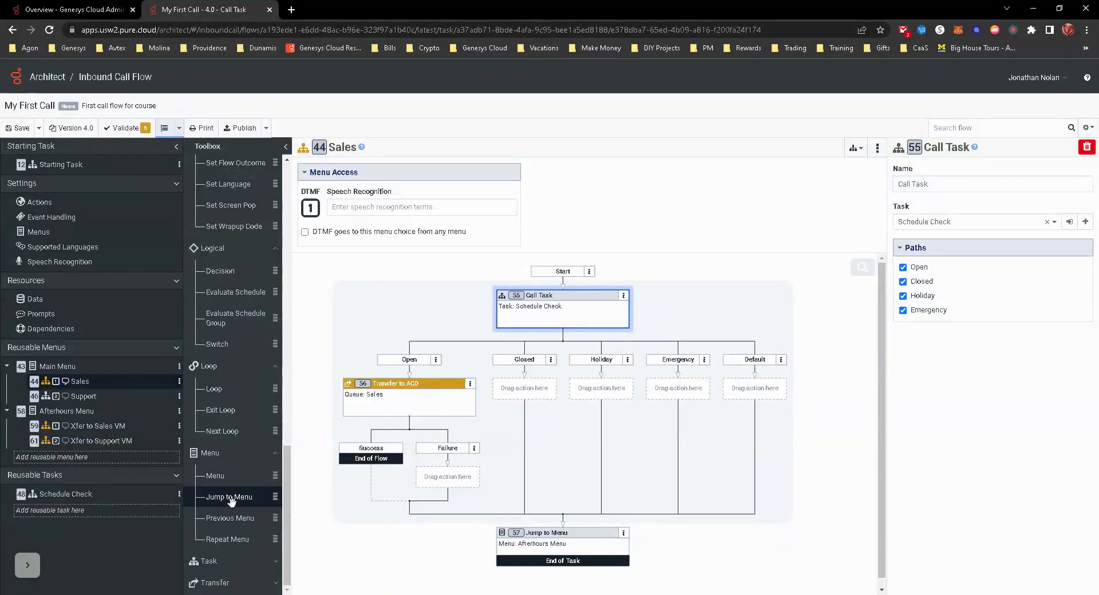
pyautogui.moveTo(231, 501); pyautogui.dragTo(55, 387)
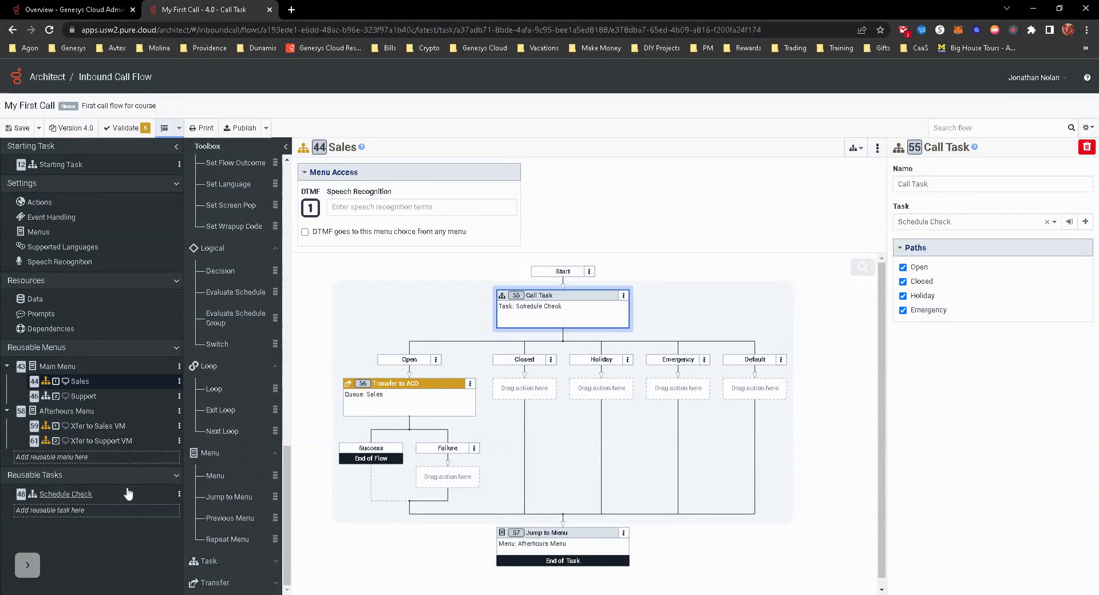
pyautogui.moveTo(226, 518); pyautogui.dragTo(203, 531)
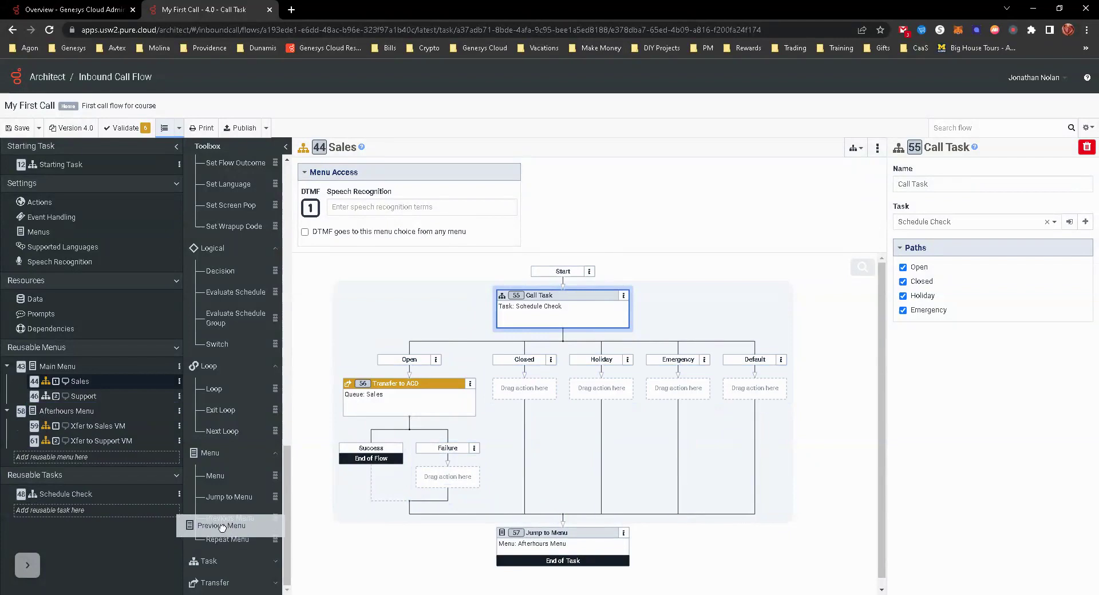
# Expand Task and Transfer categories to list Transfer to ACD, User, Number and others, then collapse the toolbox
pyautogui.click(231, 563)
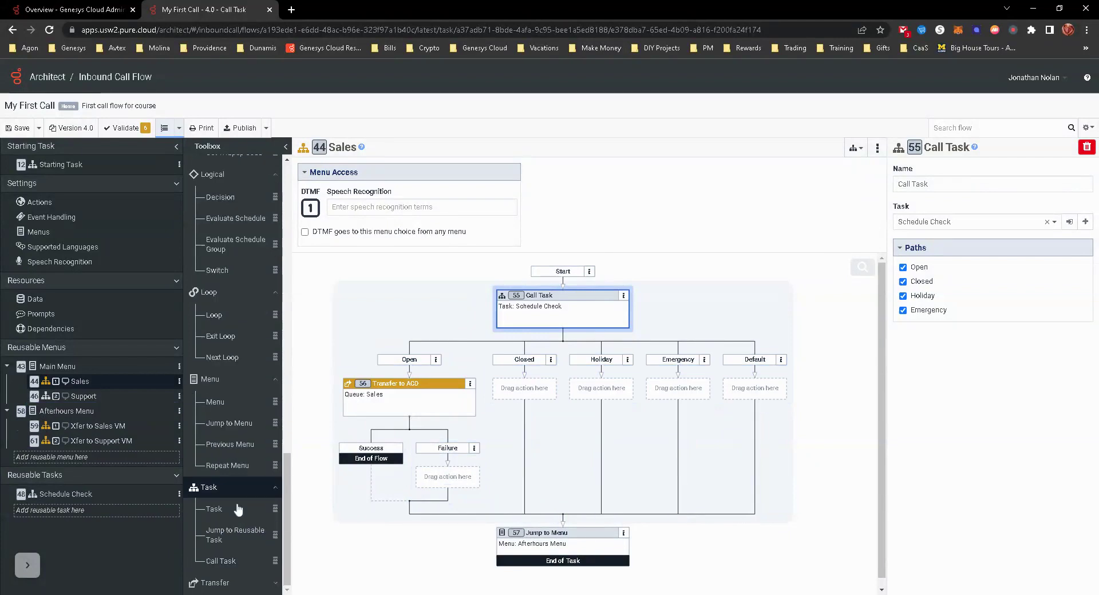
pyautogui.moveTo(245, 511); pyautogui.dragTo(242, 543)
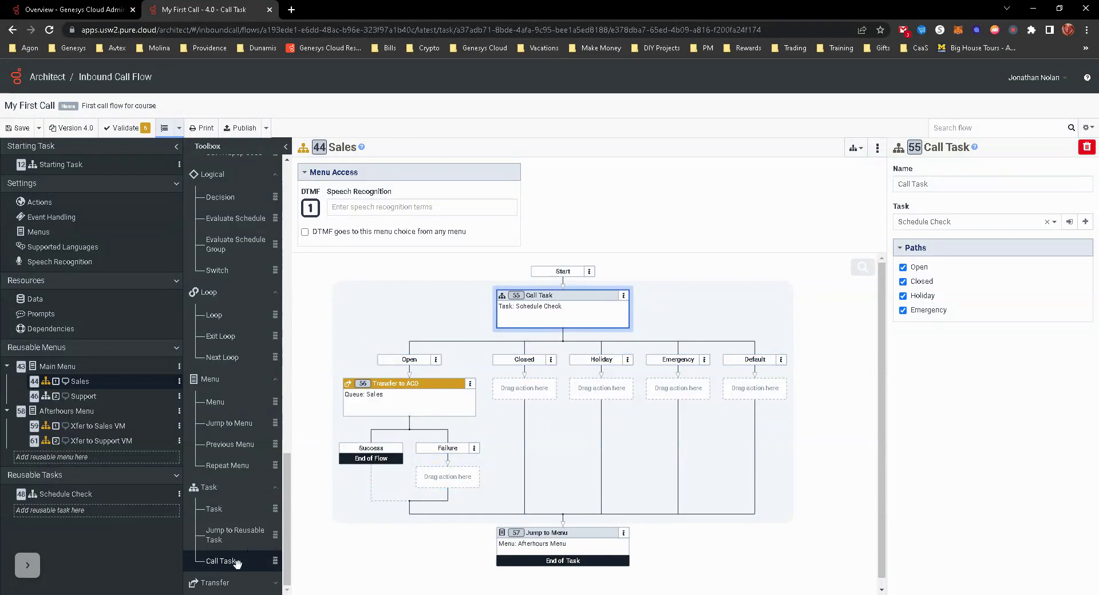
pyautogui.click(222, 589)
pyautogui.scroll(-3, 226, 457)
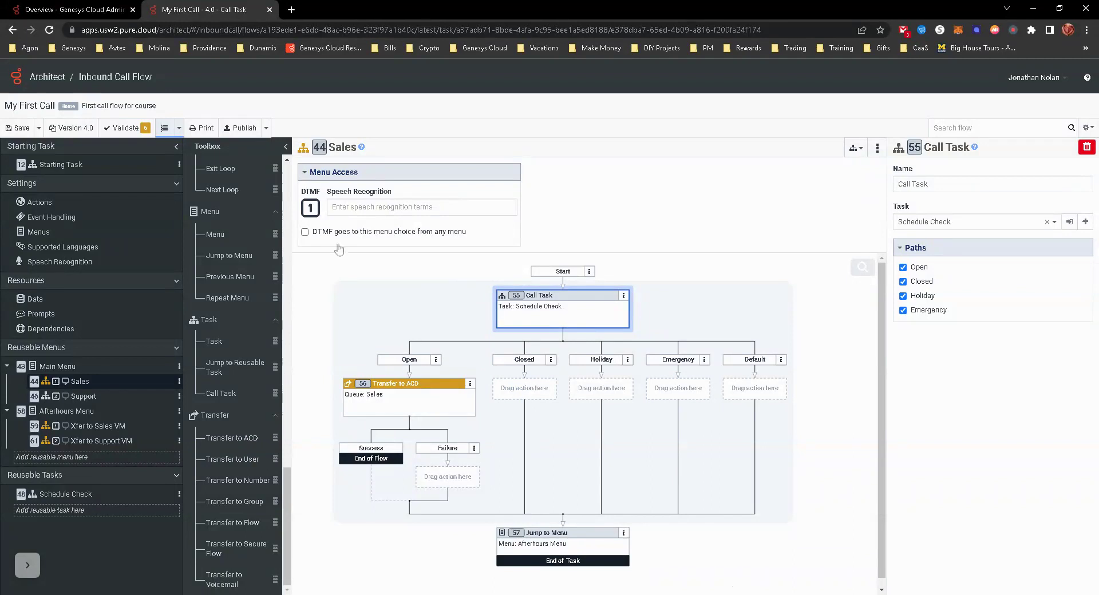
pyautogui.click(286, 146)
# Collapse the navigation panel, zoom in, and open Transfer to ACD properties: Sales queue, priority 0
pyautogui.click(176, 147)
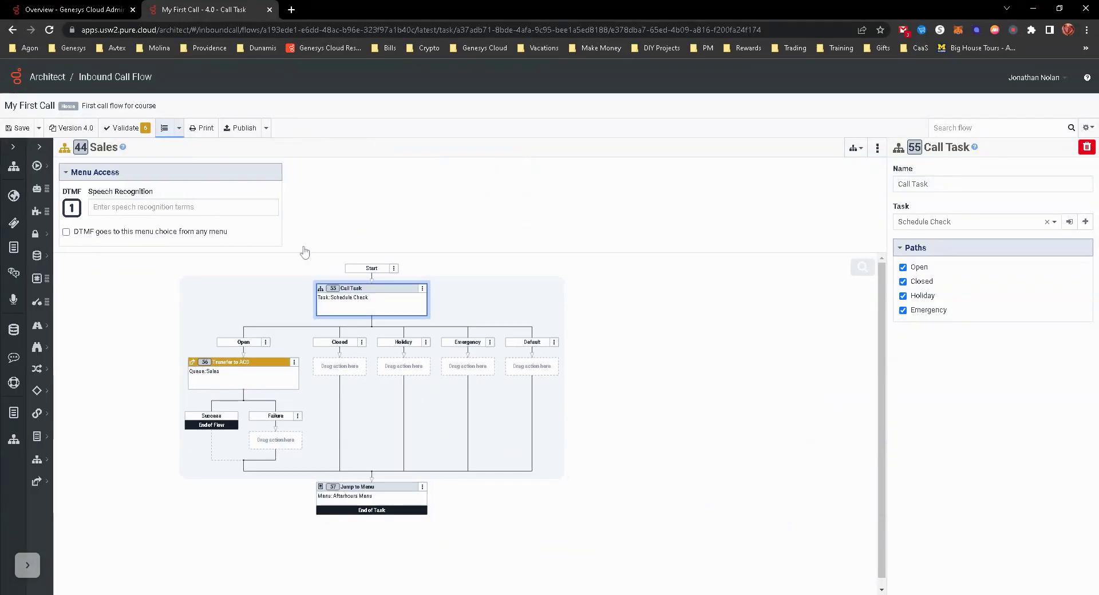
pyautogui.scroll(-1, 629, 366)
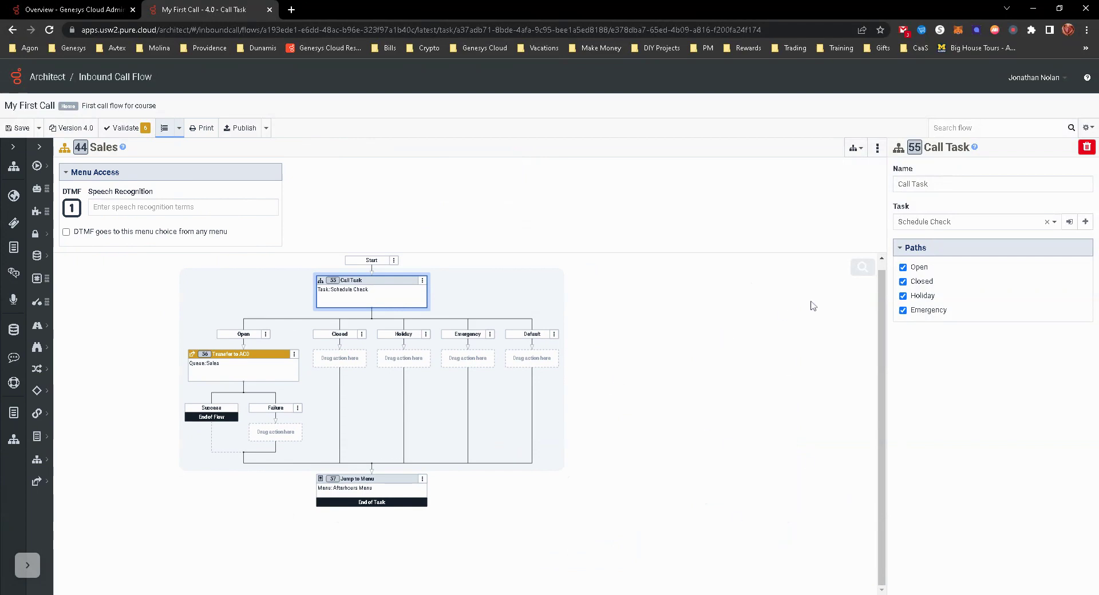
pyautogui.click(864, 271)
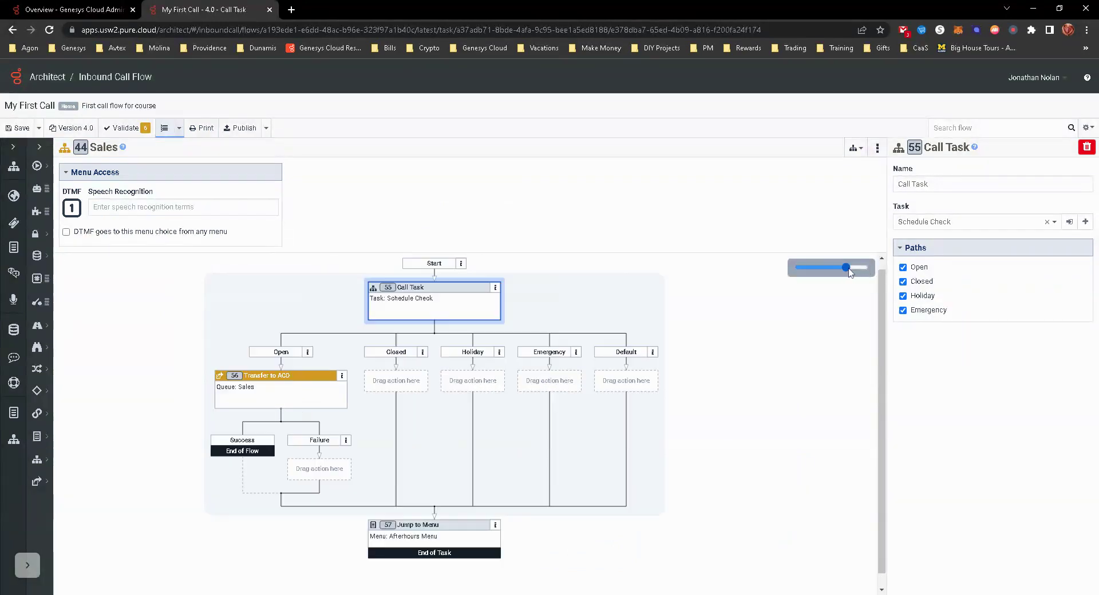
pyautogui.scroll(1, 260, 377)
pyautogui.scroll(-2, 260, 377)
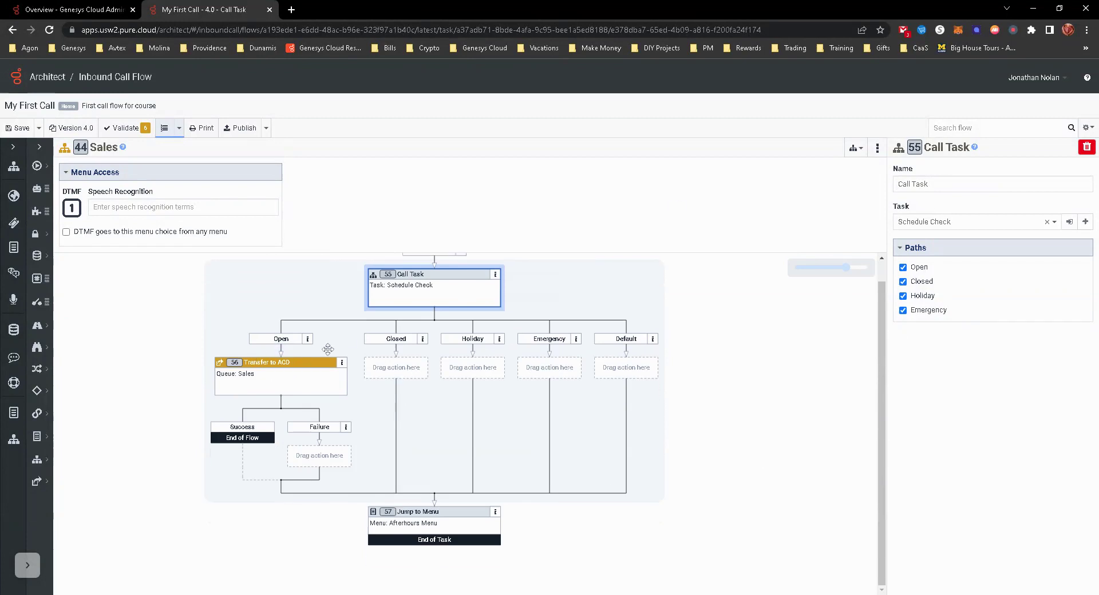
pyautogui.click(298, 372)
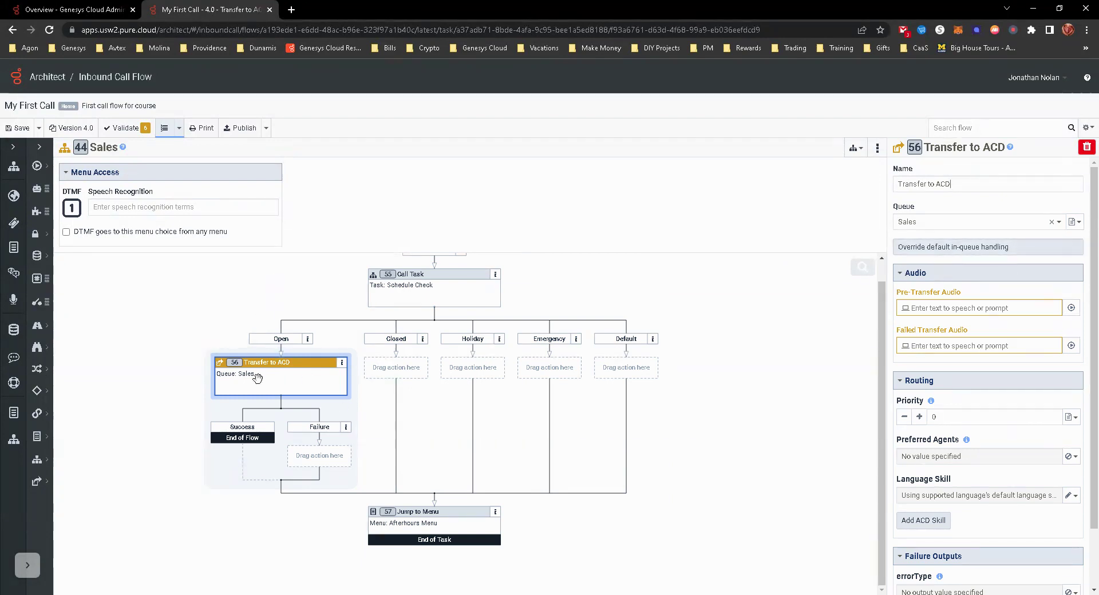
pyautogui.click(951, 251)
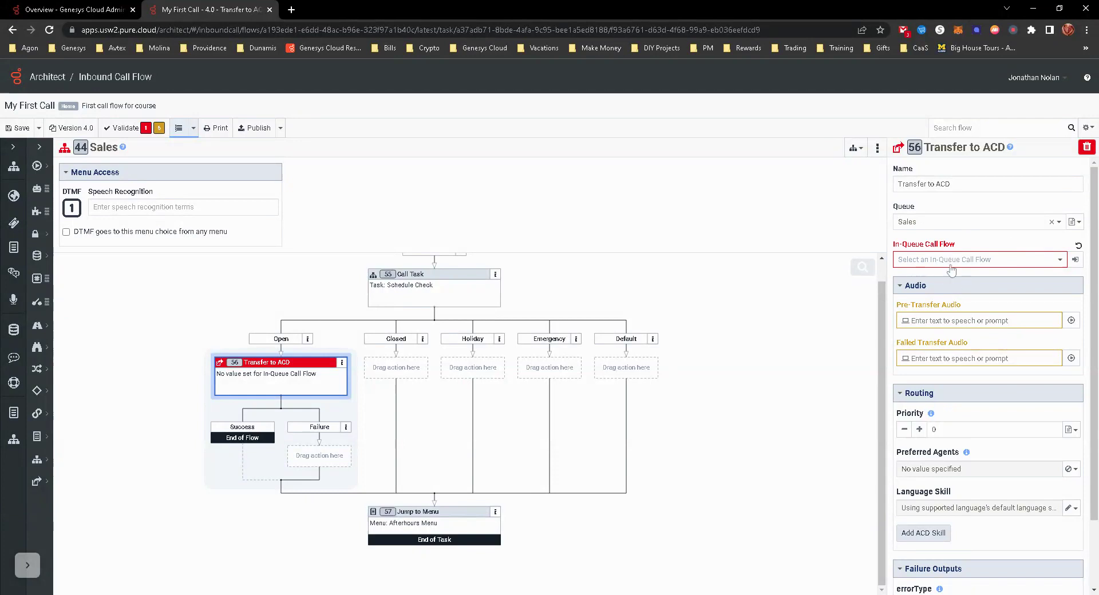
pyautogui.click(985, 262)
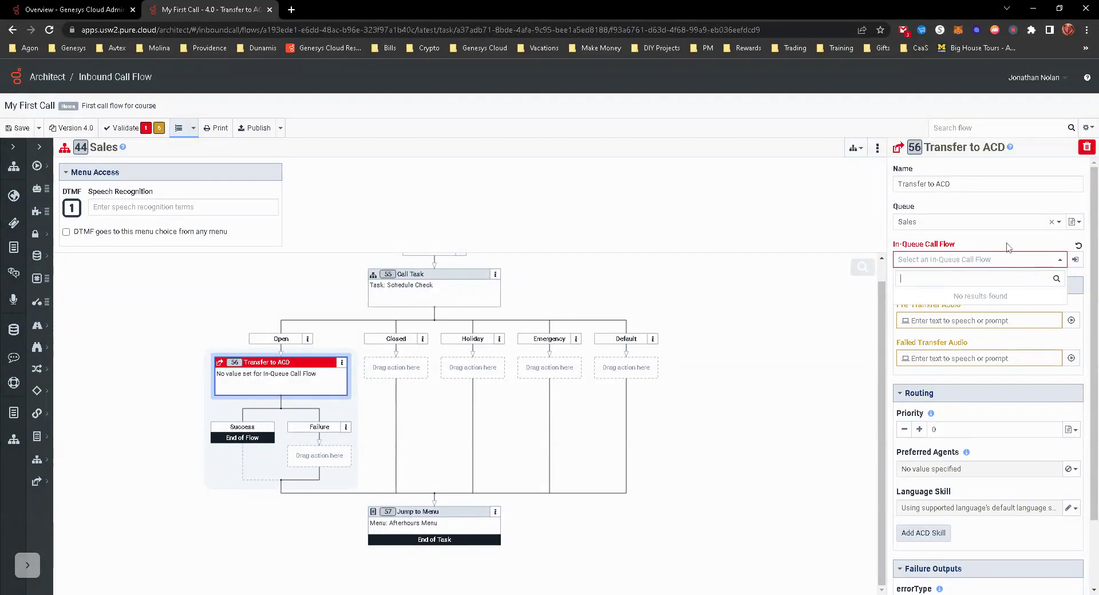
pyautogui.click(1010, 257)
pyautogui.click(1079, 247)
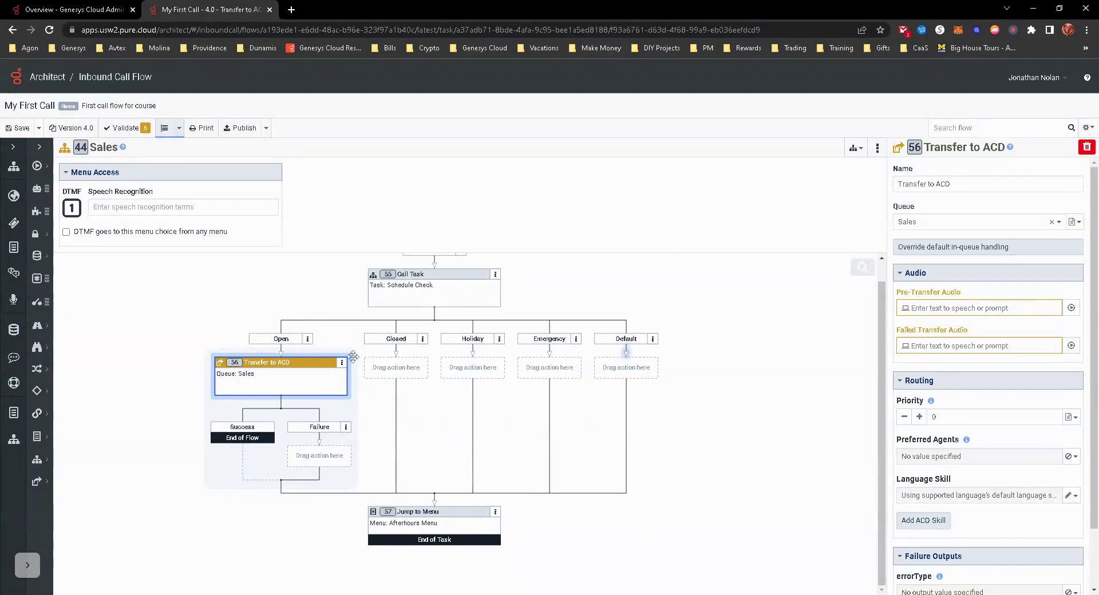
# Check the Priority info and Preferred Agents options on Transfer to ACD, then add an empty ACD Skill 1
pyautogui.click(447, 529)
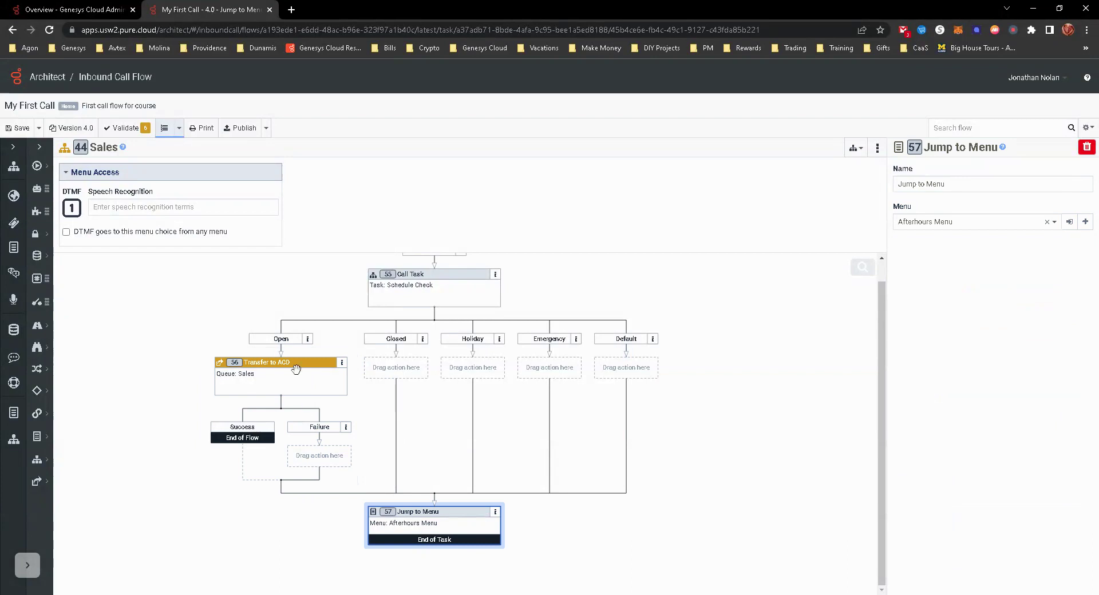
pyautogui.click(350, 486)
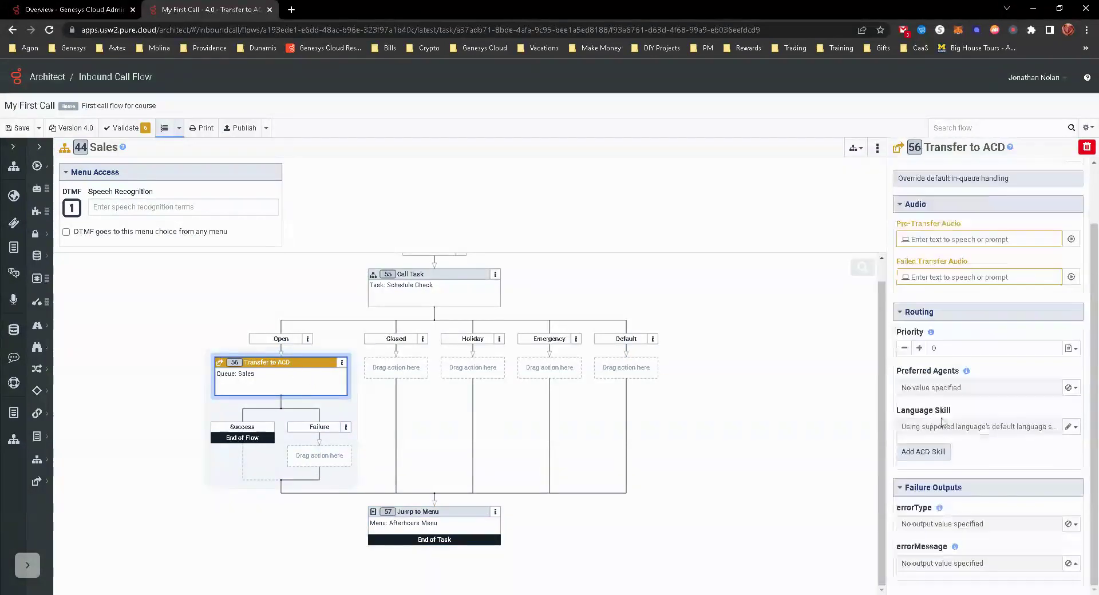
pyautogui.scroll(-2, 932, 450)
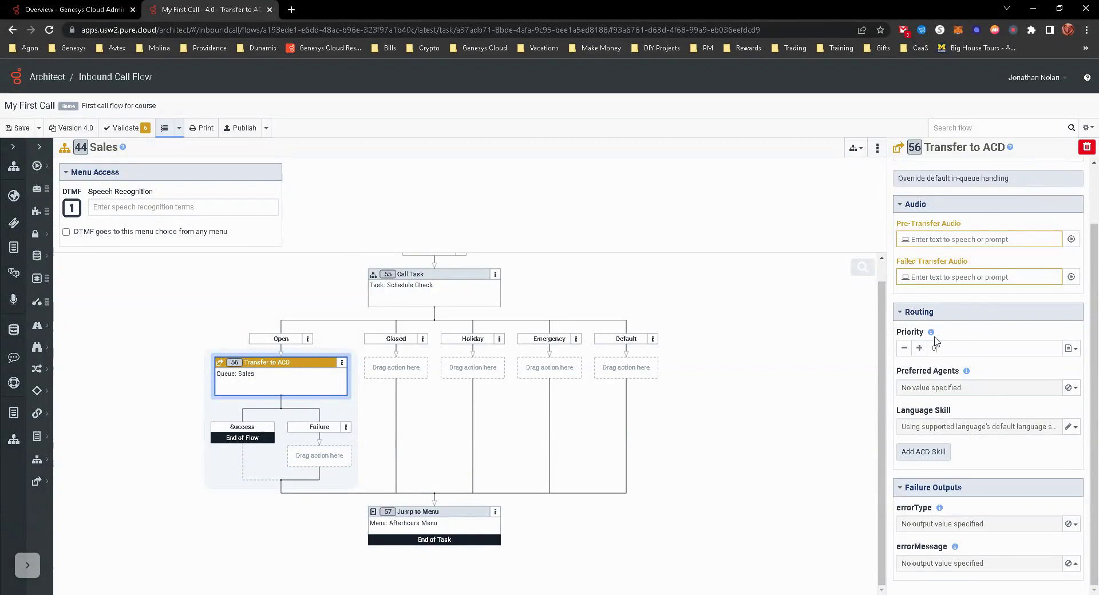
pyautogui.moveTo(931, 334)
pyautogui.click(1070, 387)
pyautogui.click(1018, 371)
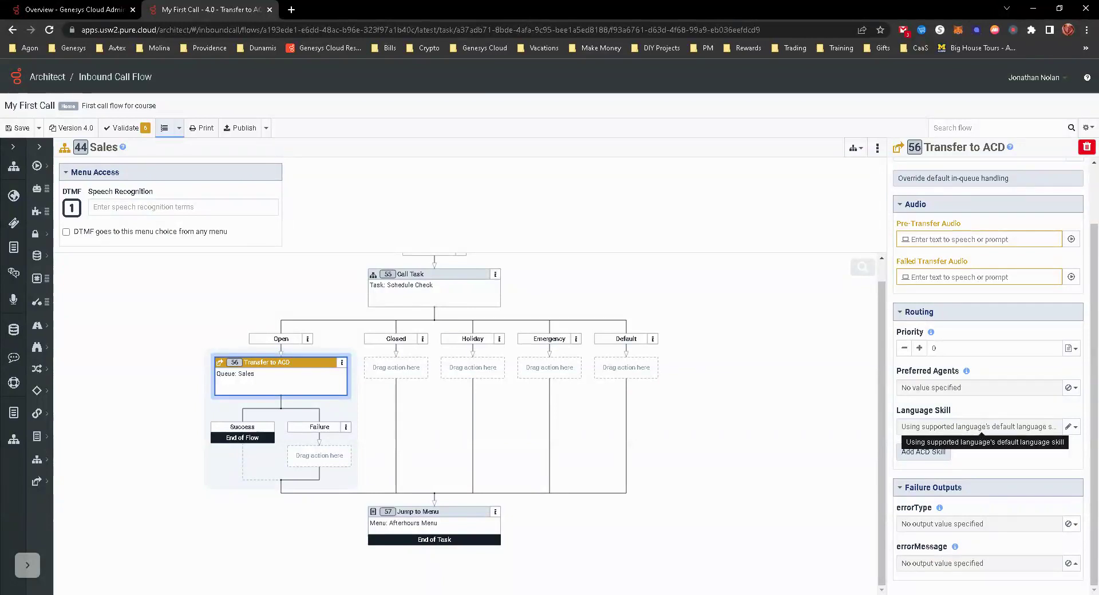
pyautogui.click(928, 451)
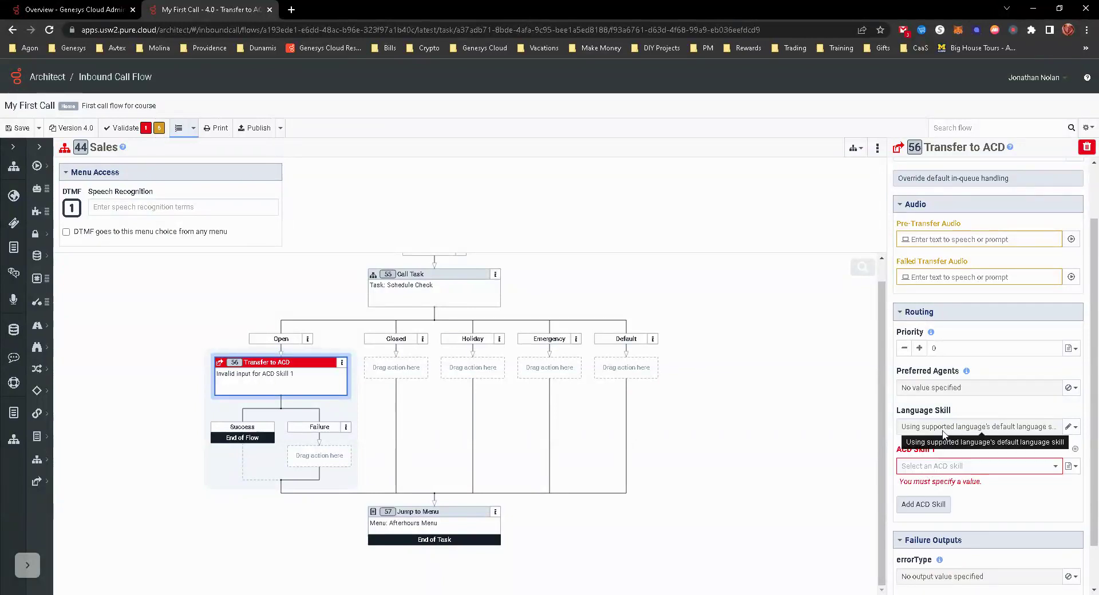
# Check the empty ACD skill list, then delete the blank ACD Skill 1 requirement from Transfer to ACD
pyautogui.scroll(-1, 981, 480)
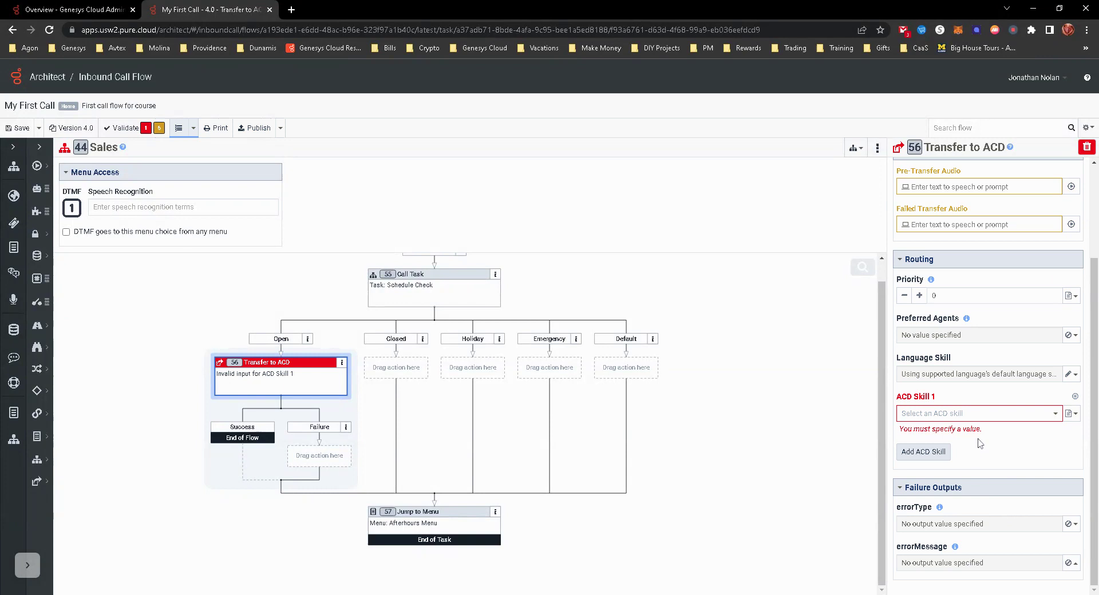
pyautogui.click(960, 413)
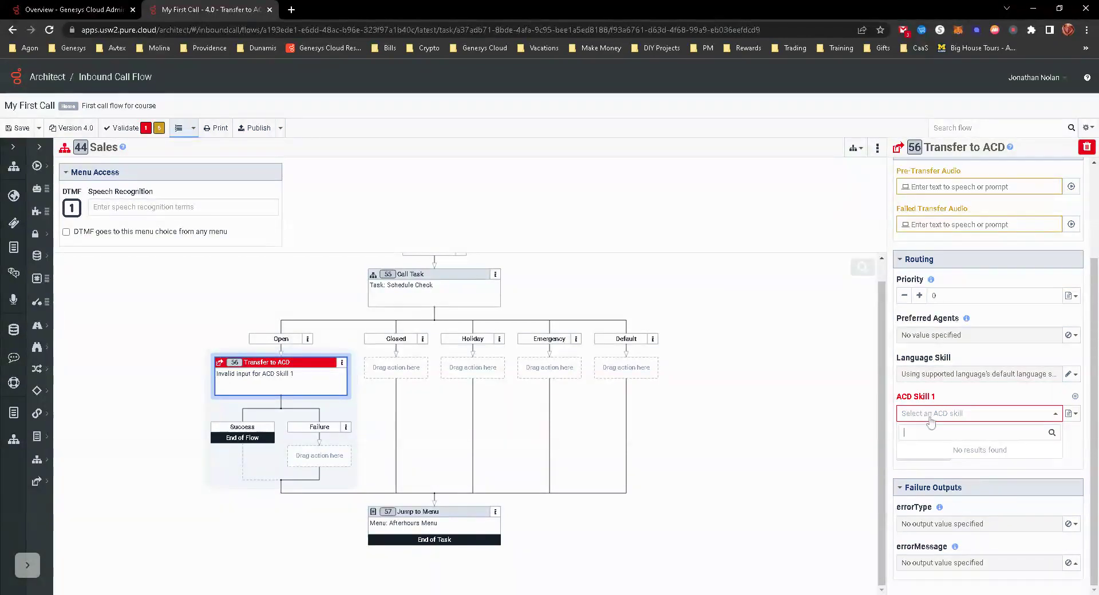
pyautogui.click(949, 398)
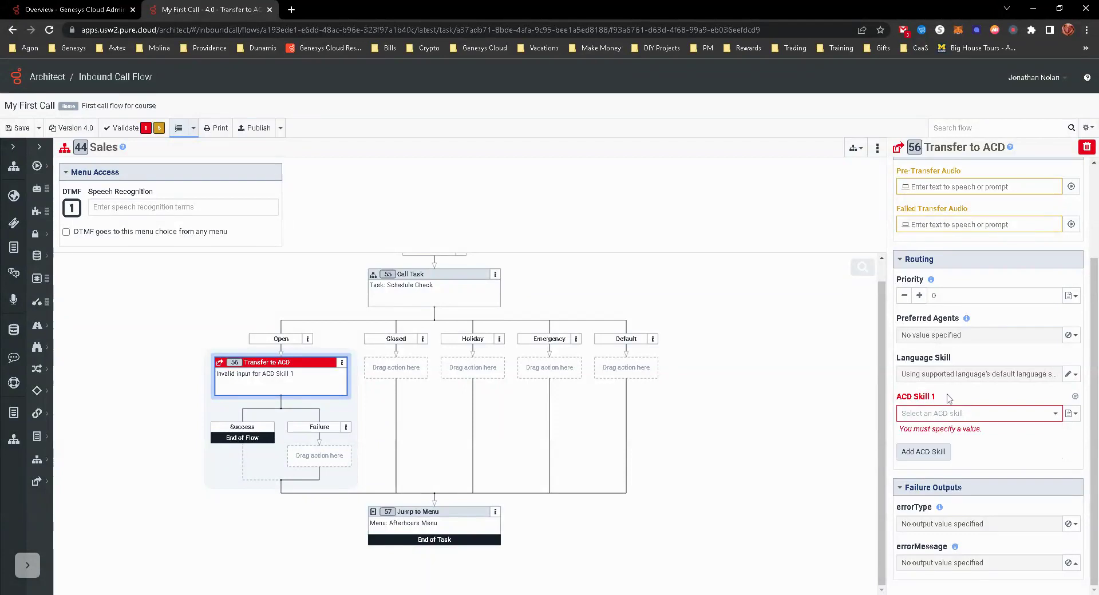
pyautogui.scroll(2, 932, 389)
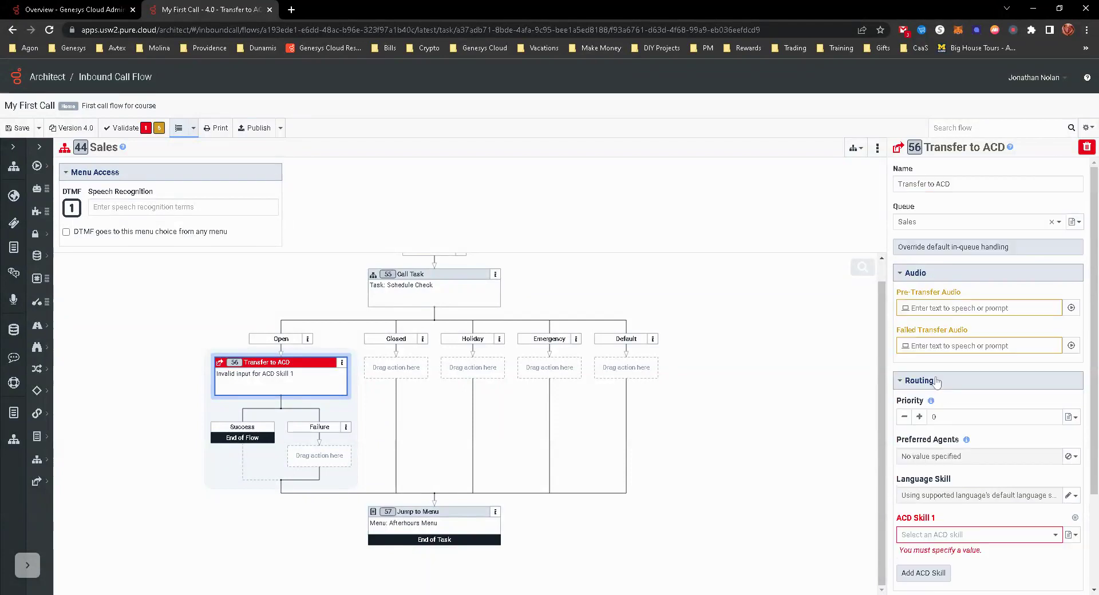
pyautogui.scroll(-1, 930, 388)
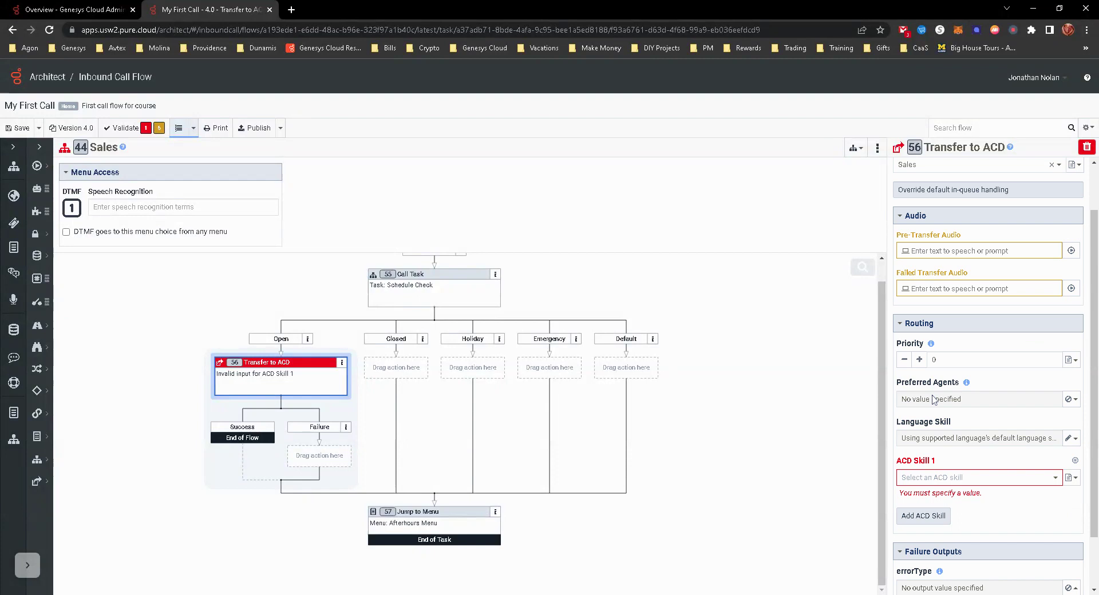
pyautogui.click(1075, 461)
pyautogui.scroll(-1, 993, 429)
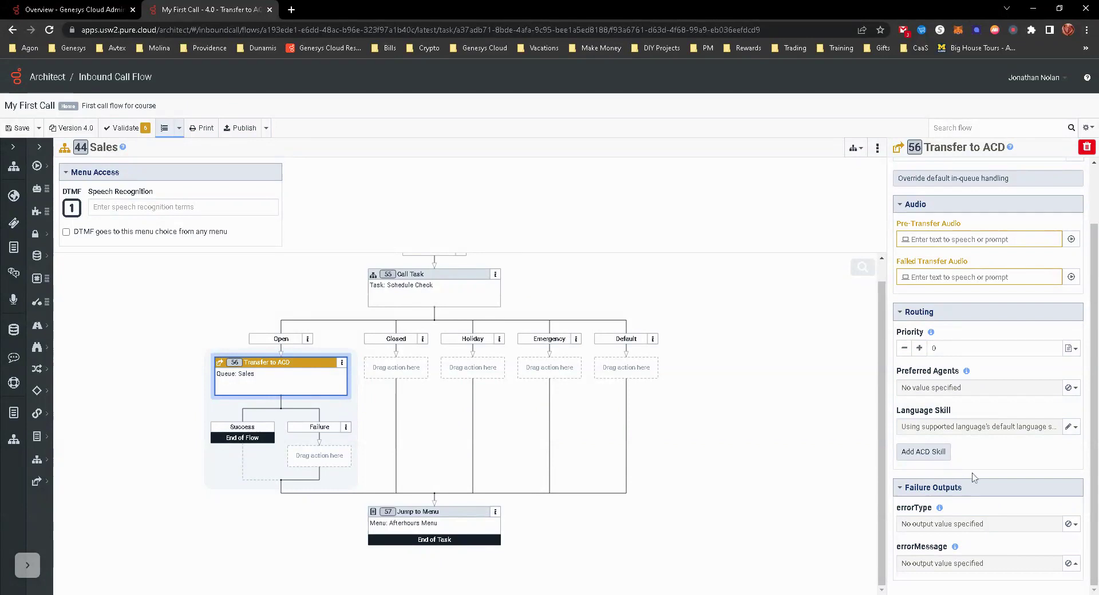
pyautogui.scroll(1, 752, 443)
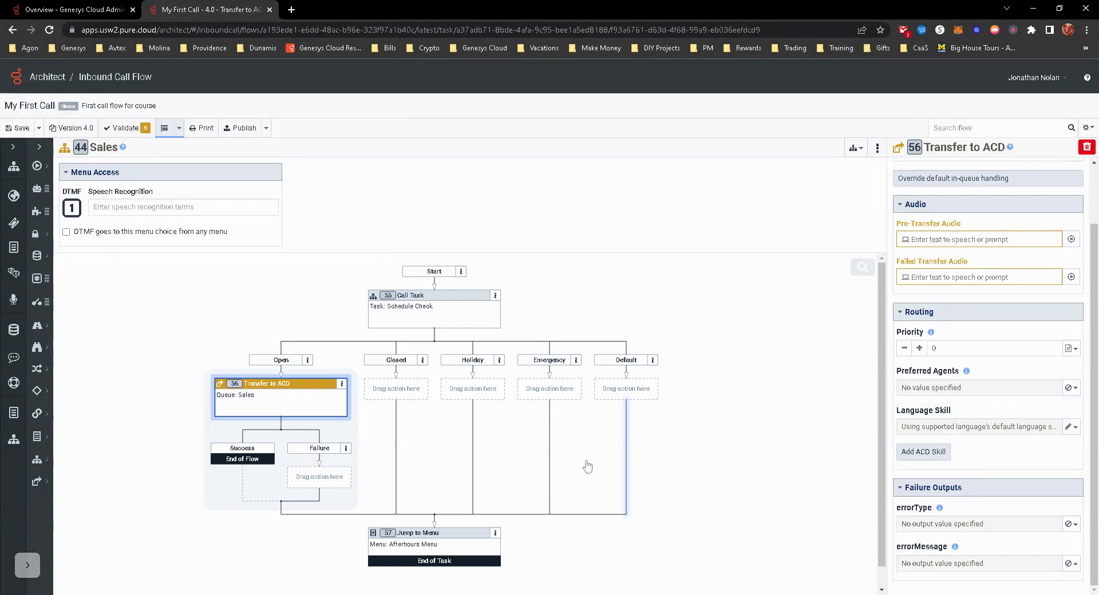
# Re-expand the Toolbox and the flow navigation panel showing Main Menu, Afterhours Menu and Schedule Check
pyautogui.click(39, 147)
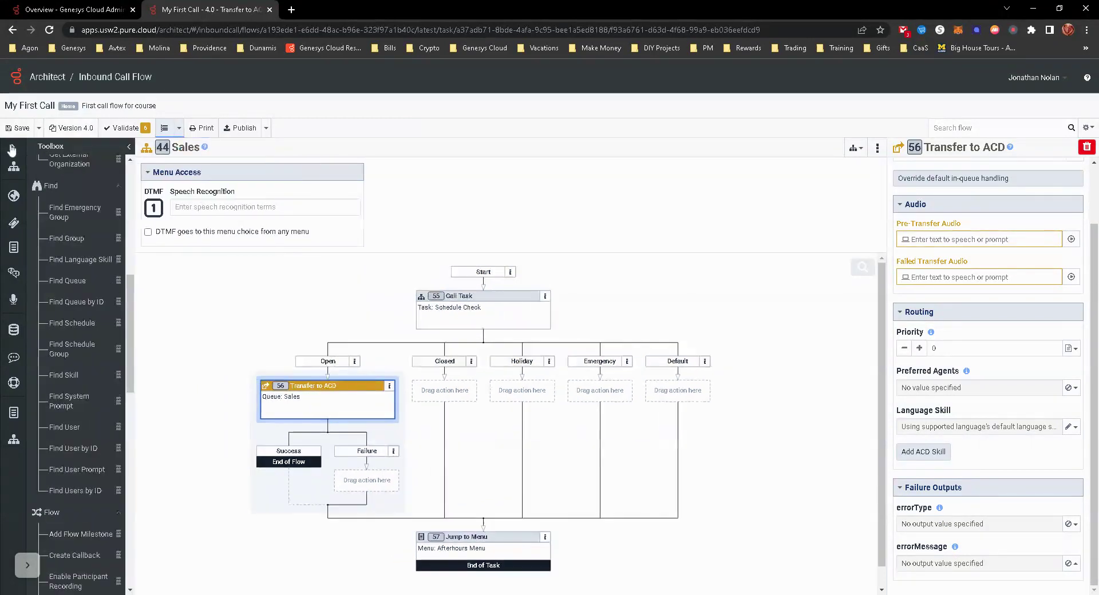
pyautogui.click(12, 147)
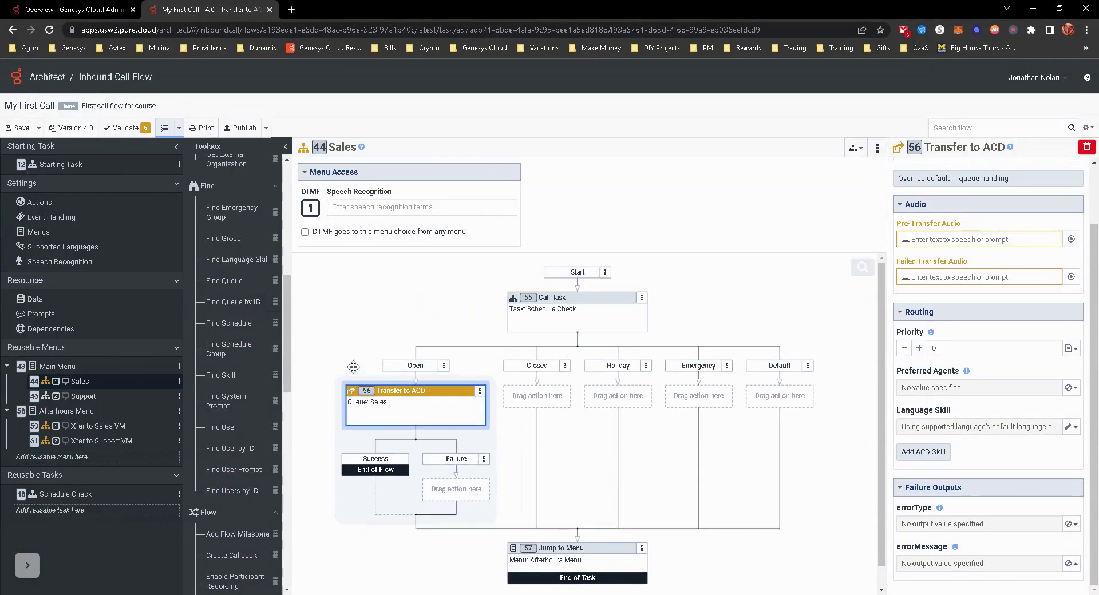